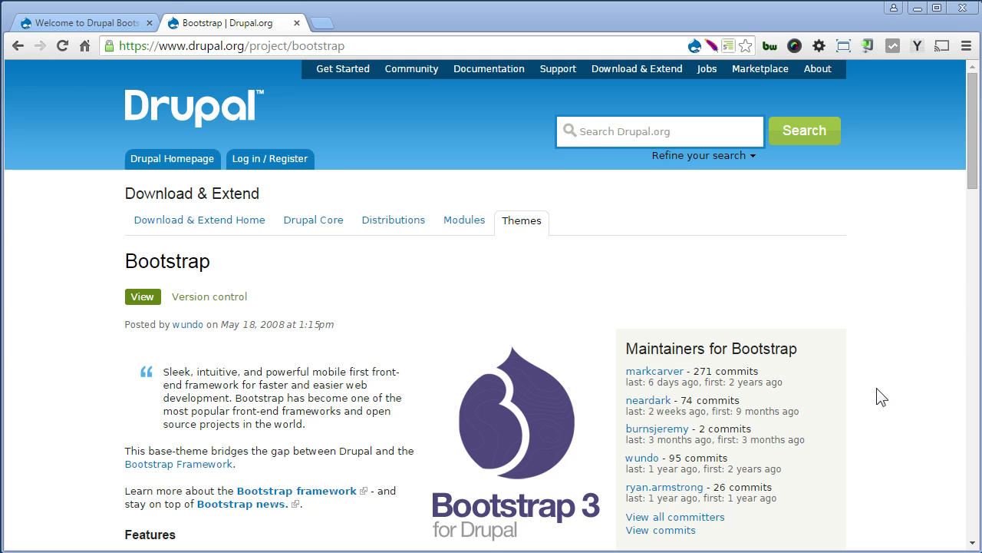
Copy the Bootstrap 7.x-3.0 tar.gz download address and return to the local Drupal site.
{"action": "left_click_drag", "start_coordinate": [967, 165], "coordinate": [967, 315]}
{"action": "left_click_drag", "start_coordinate": [966, 368], "coordinate": [954, 483]}
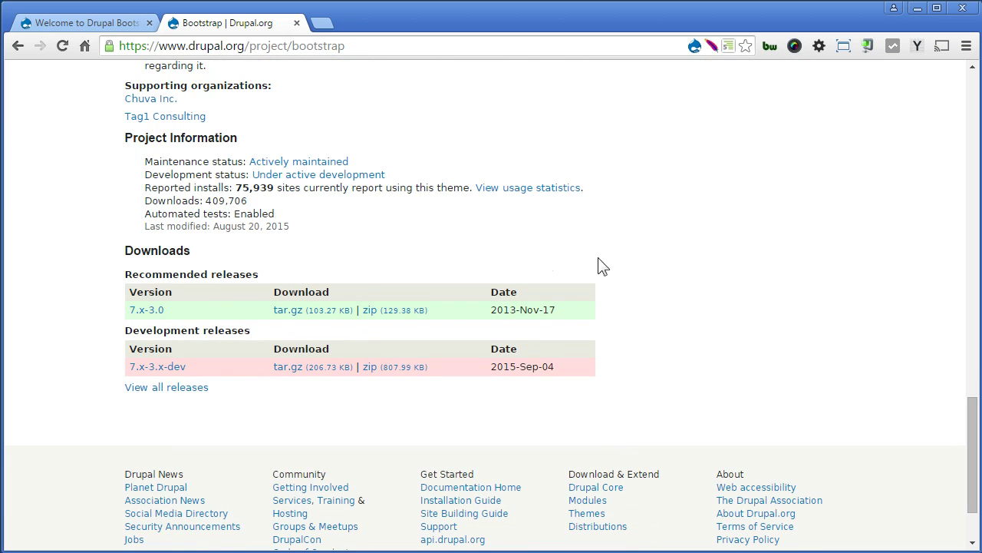
{"action": "right_click", "coordinate": [310, 307]}
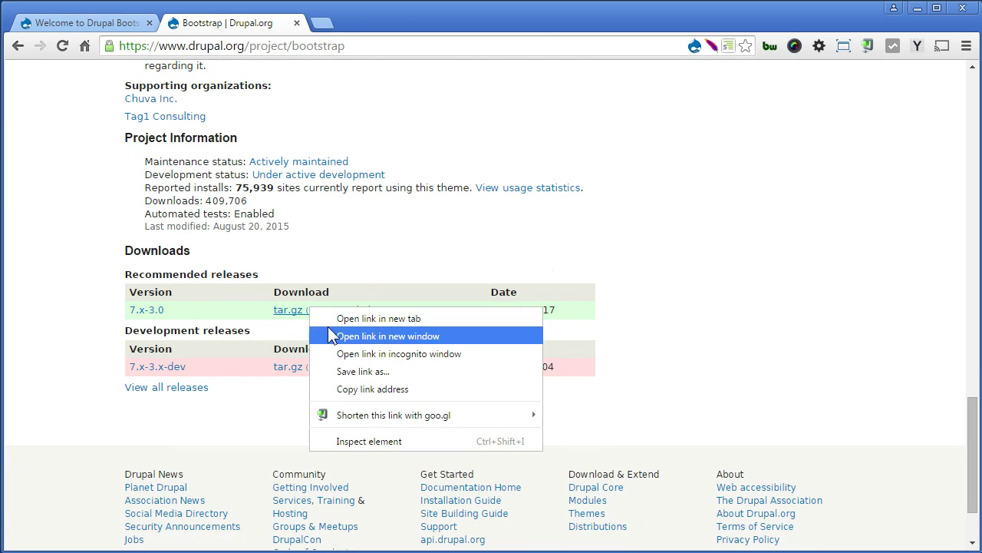
{"action": "left_click", "coordinate": [345, 390]}
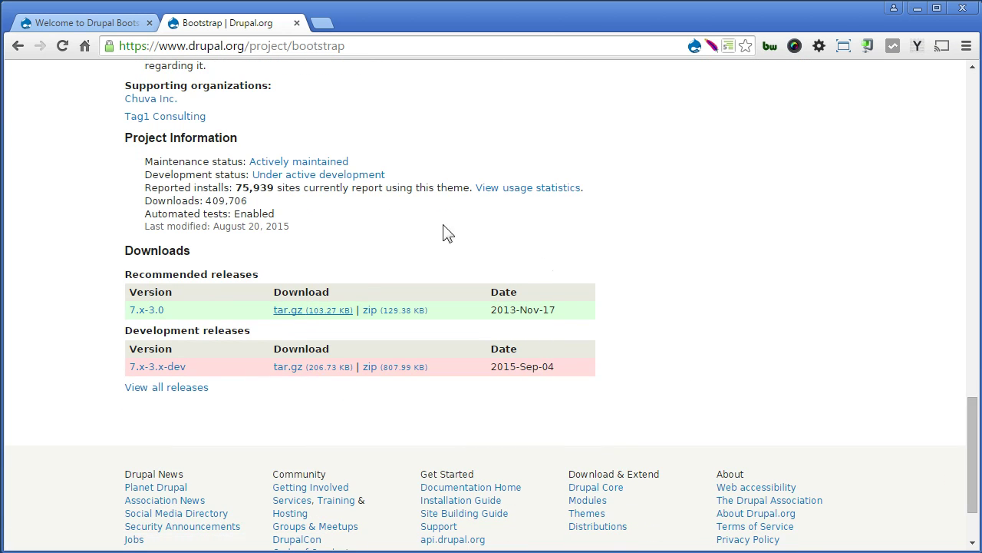
{"action": "left_click", "coordinate": [113, 23]}
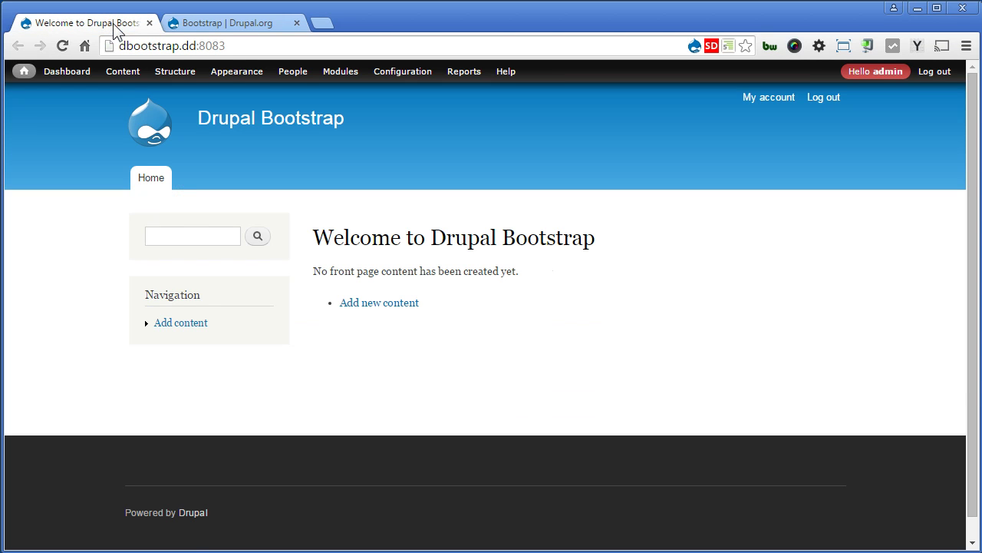
Install the Bootstrap theme by pasting its 7.x-3.0 tar.gz URL into Install new theme.
{"action": "mouse_move", "coordinate": [235, 73]}
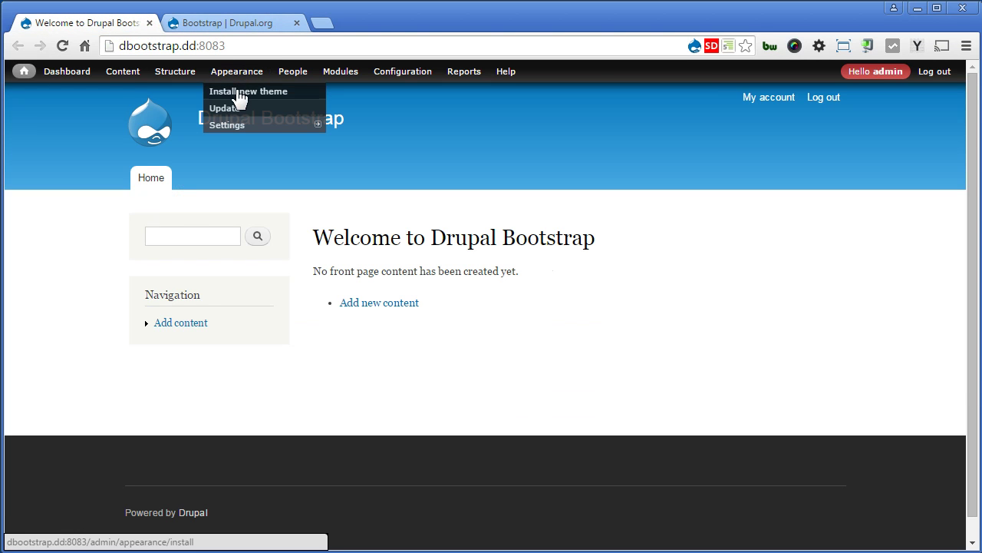
{"action": "left_click", "coordinate": [238, 93]}
{"action": "left_click", "coordinate": [356, 220]}
{"action": "type", "text": "http://ftp.drupal.org/files/projects/bootstrap-7.x-3.0.tar.gz"}
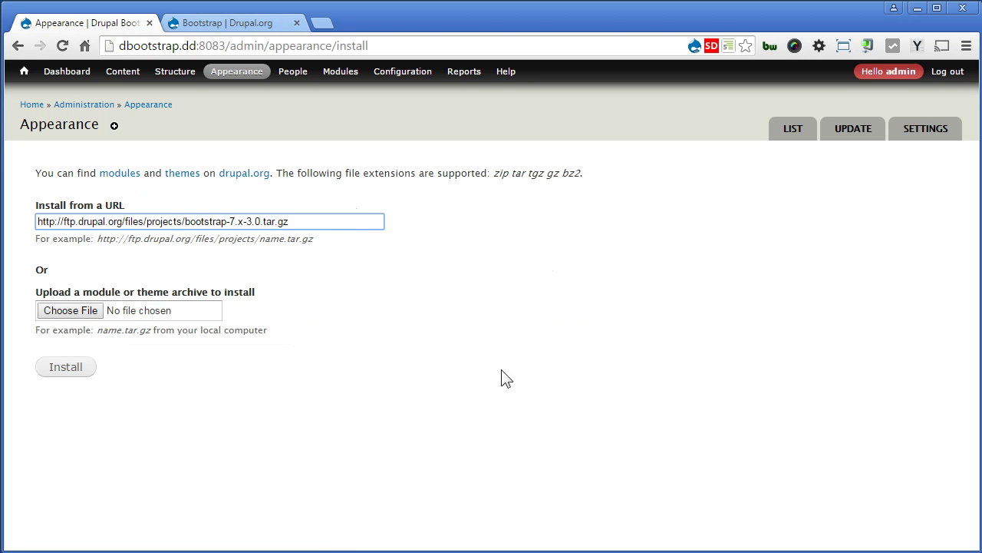
{"action": "left_click", "coordinate": [68, 369]}
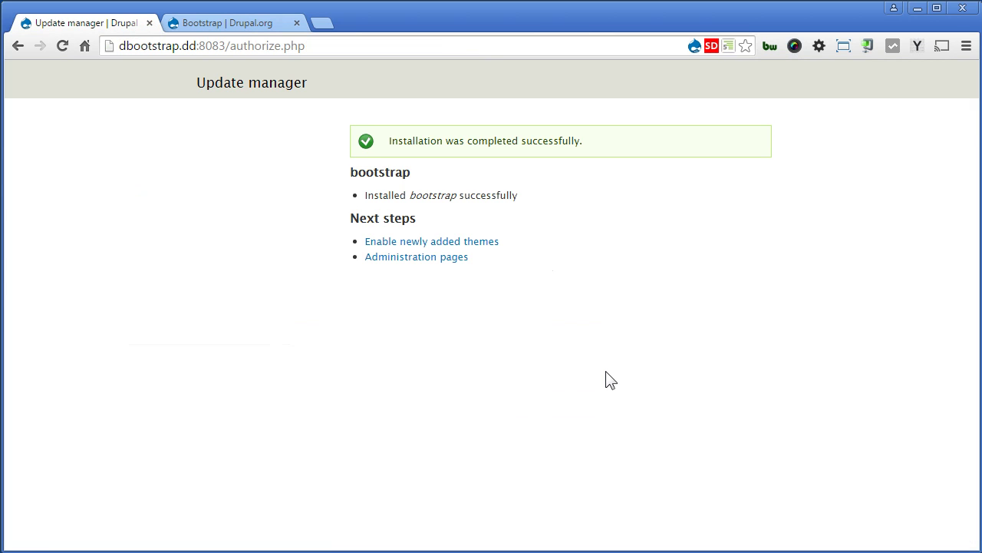
Enable Bootstrap 7.x-3.0 as the default theme and flush all caches.
{"action": "left_click", "coordinate": [482, 242]}
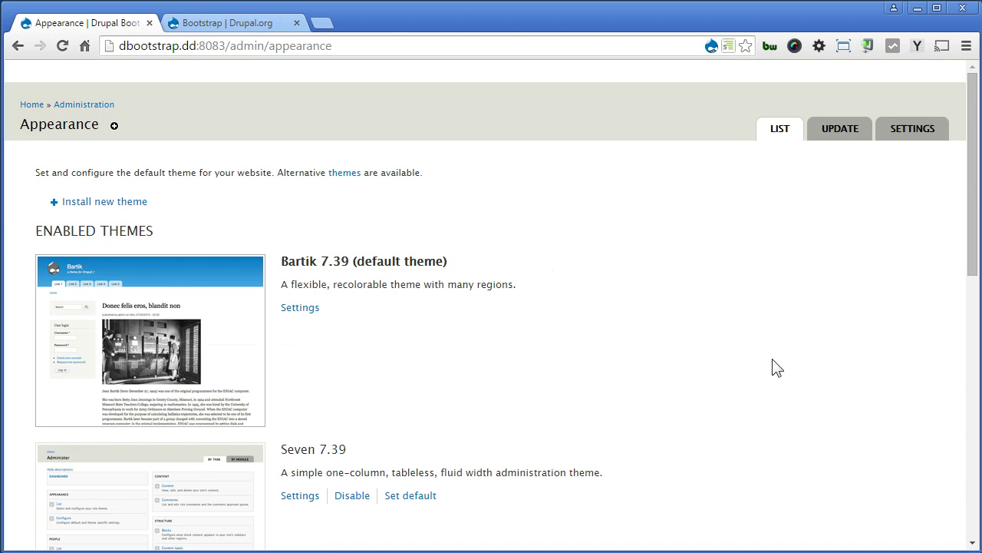
{"action": "left_click", "coordinate": [973, 238]}
{"action": "left_click_drag", "start_coordinate": [973, 238], "coordinate": [944, 438]}
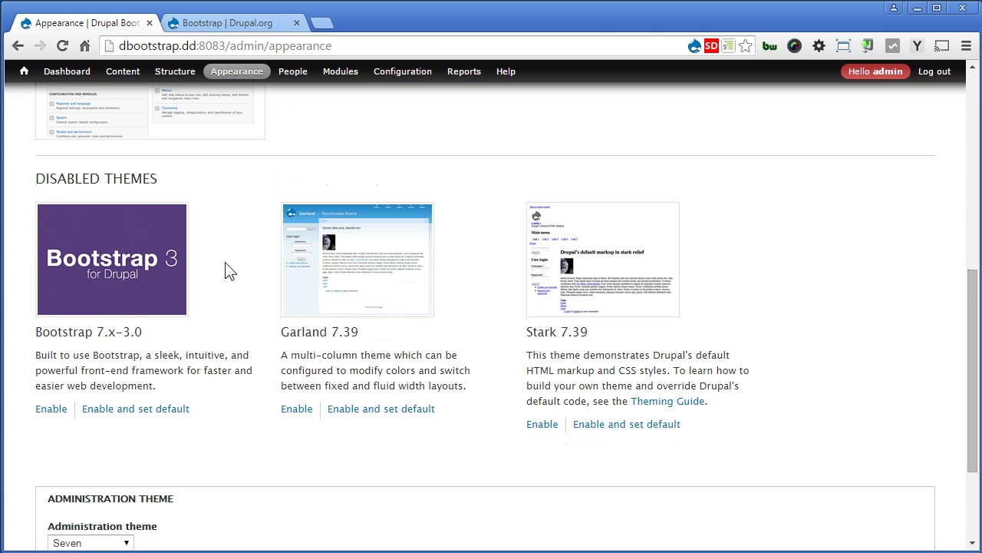
{"action": "left_click", "coordinate": [171, 413]}
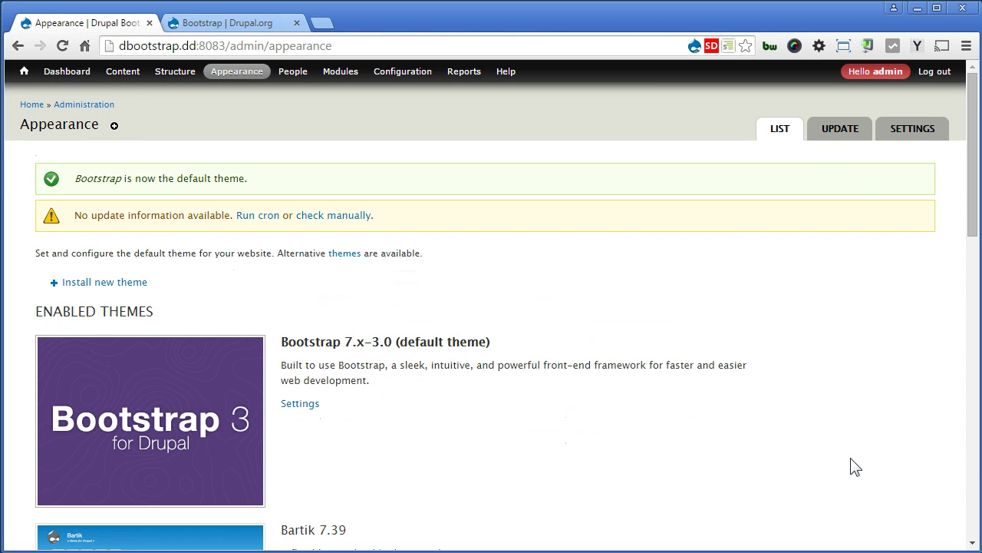
{"action": "mouse_move", "coordinate": [23, 73]}
{"action": "left_click", "coordinate": [77, 108]}
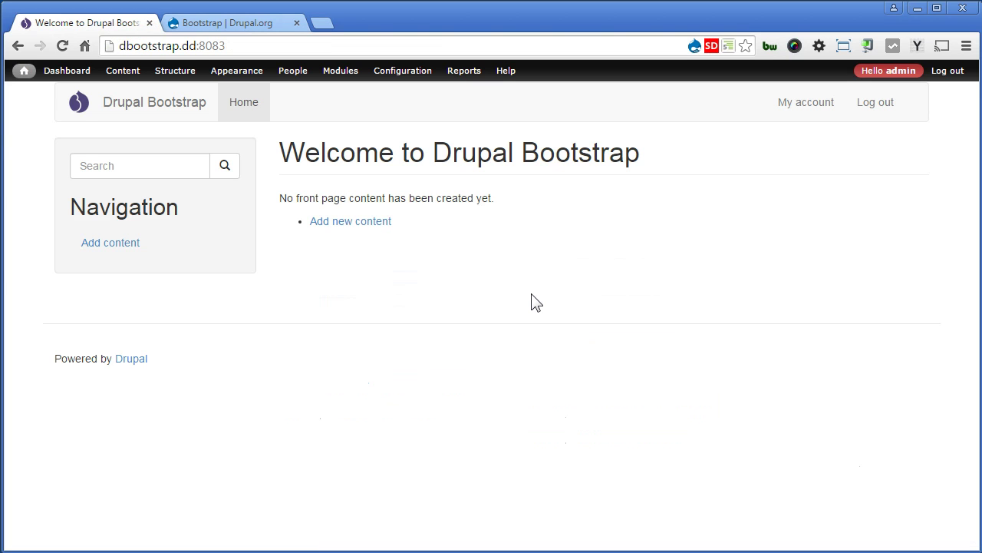
Open the Bootstrap 7.x-3.0 settings, which warn that jQuery Update is required.
{"action": "left_click", "coordinate": [252, 75]}
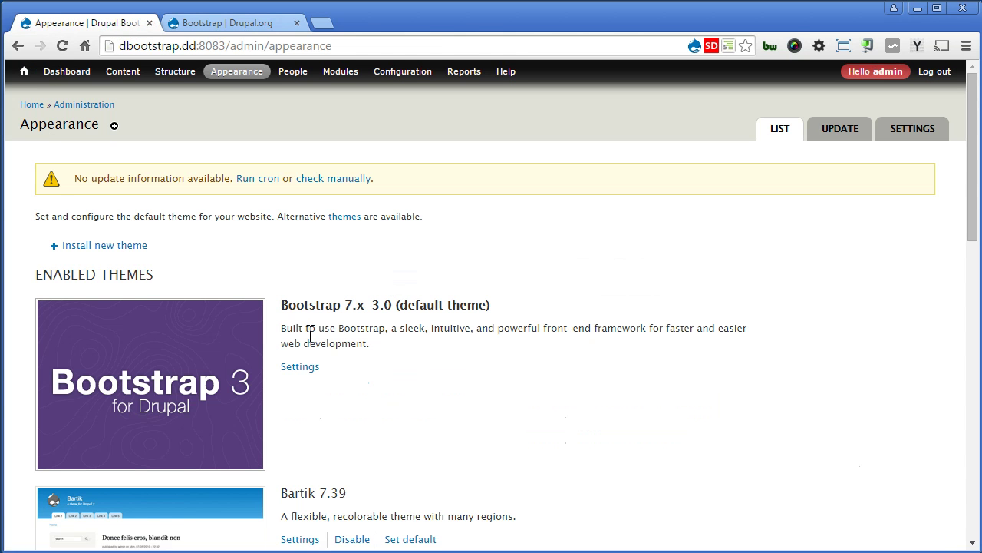
{"action": "left_click", "coordinate": [299, 367]}
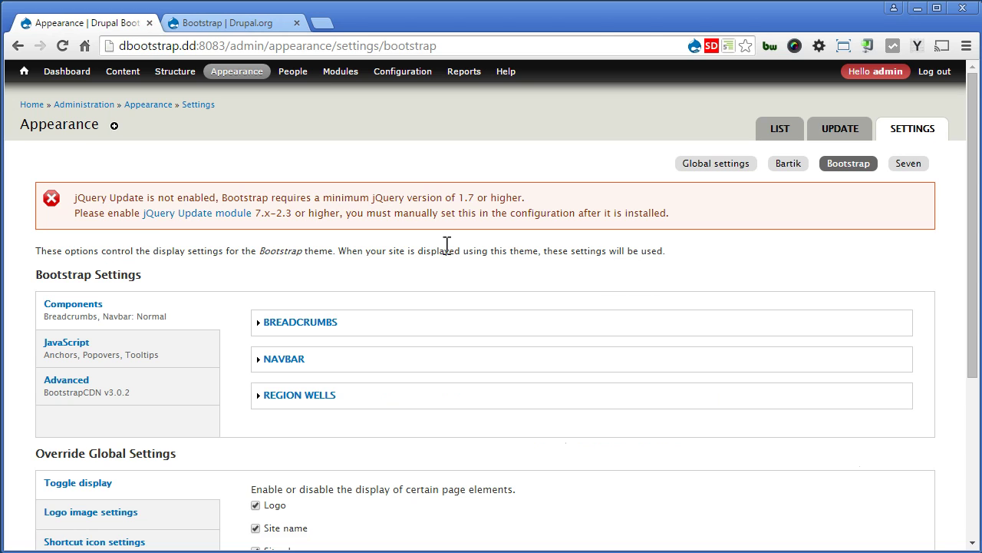
{"action": "right_click", "coordinate": [209, 218]}
Open jQuery Update's project page in a new tab and copy its 7.x-3.0-alpha2 tar.gz address.
{"action": "left_click", "coordinate": [235, 224]}
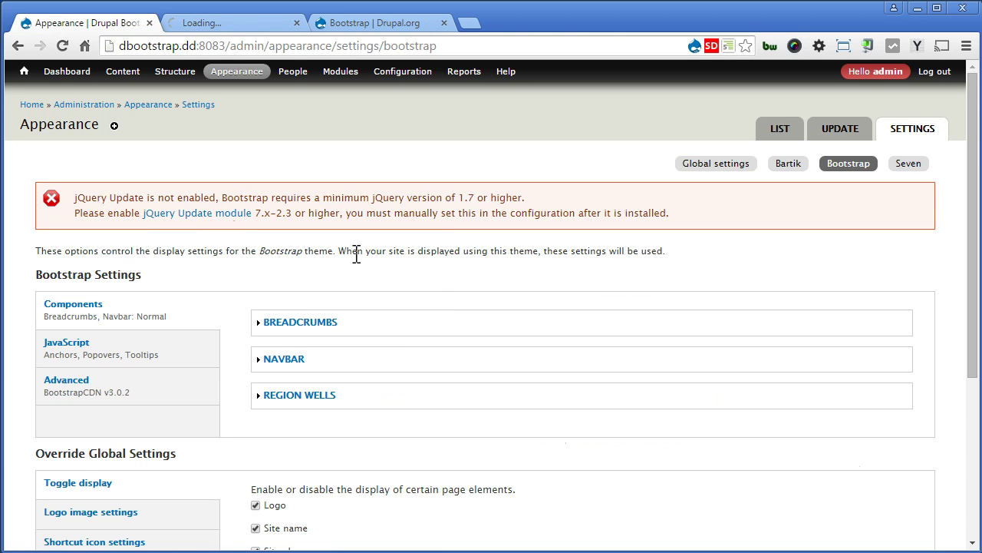
{"action": "left_click", "coordinate": [252, 20]}
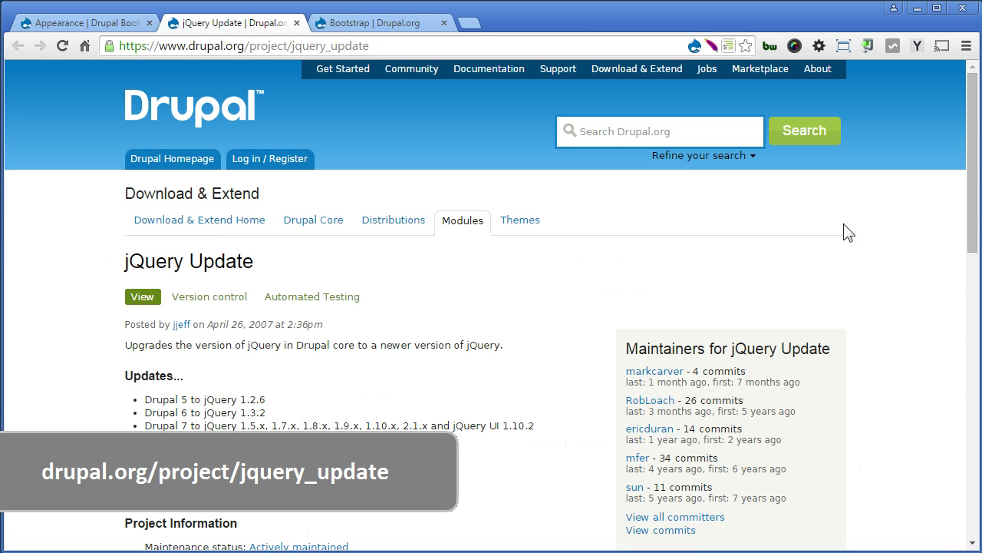
{"action": "left_click_drag", "start_coordinate": [972, 156], "coordinate": [972, 318]}
{"action": "right_click", "coordinate": [311, 261]}
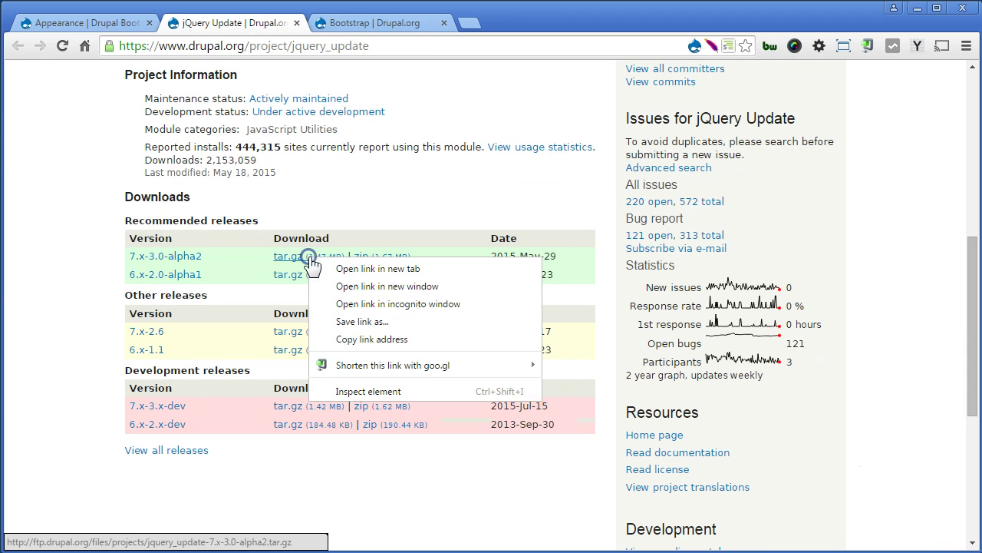
{"action": "left_click", "coordinate": [371, 340]}
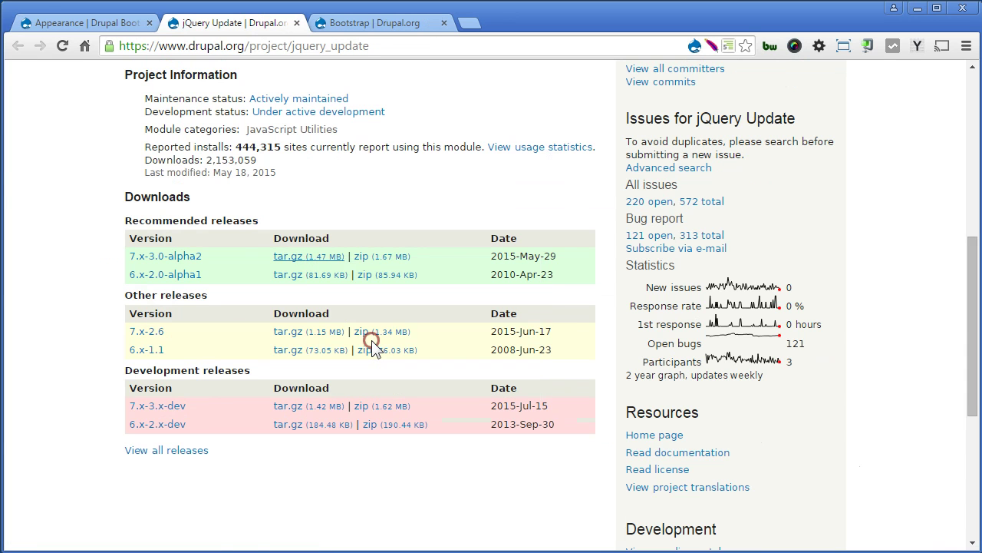
{"action": "left_click", "coordinate": [48, 21]}
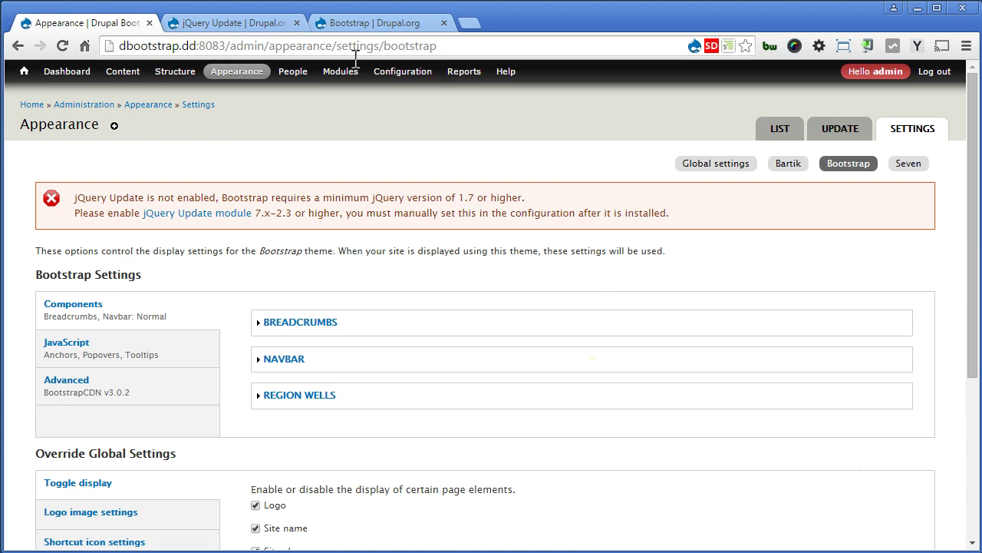
Install jQuery Update 7.x-3.0-alpha2 from its pasted URL and continue to enable new modules.
{"action": "mouse_move", "coordinate": [343, 73]}
{"action": "left_click", "coordinate": [357, 92]}
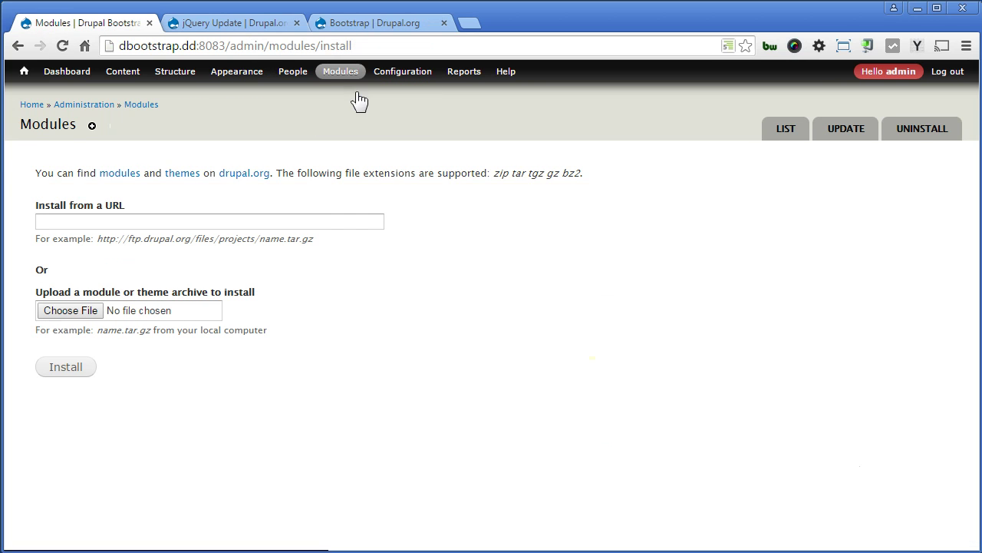
{"action": "left_click", "coordinate": [338, 222]}
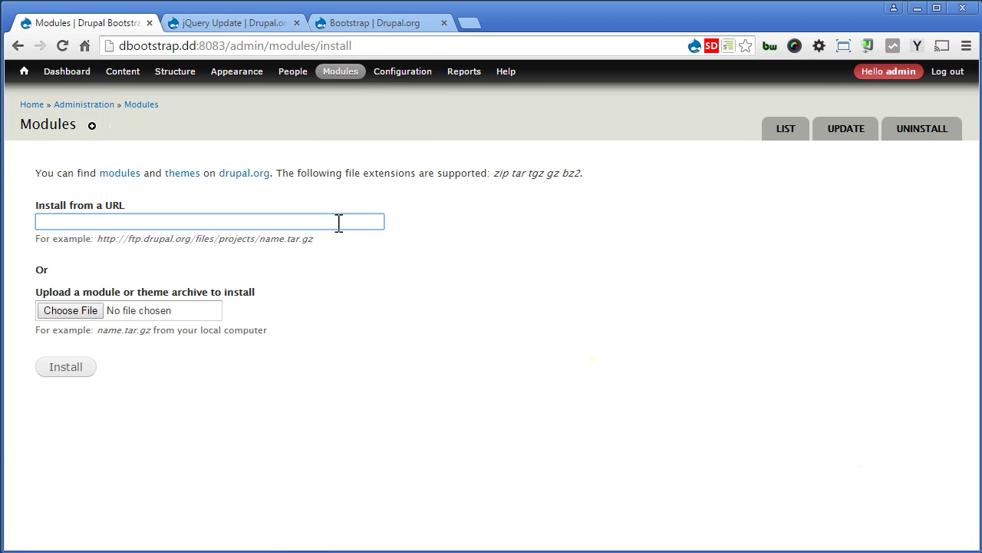
{"action": "key", "text": "ctrl+v"}
{"action": "left_click", "coordinate": [77, 367]}
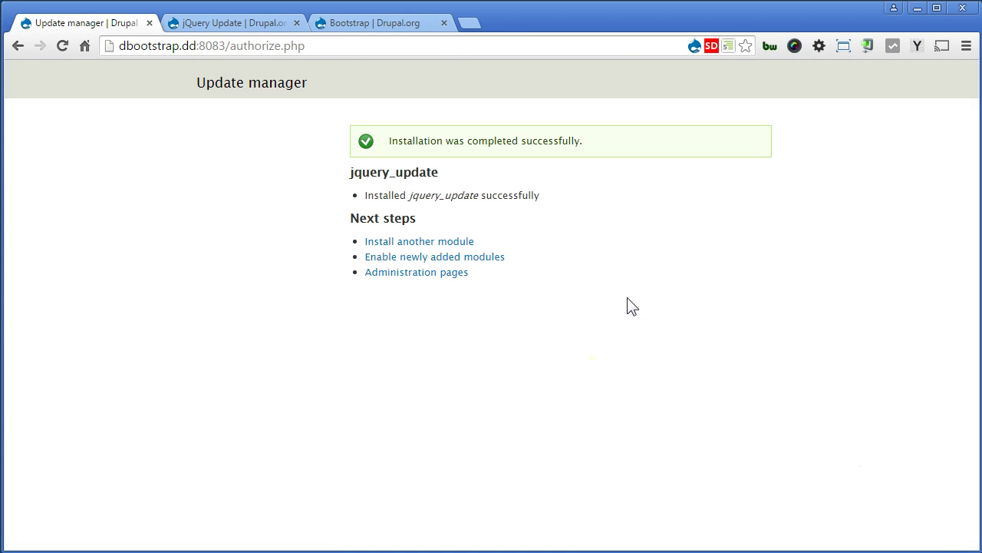
{"action": "left_click", "coordinate": [495, 258]}
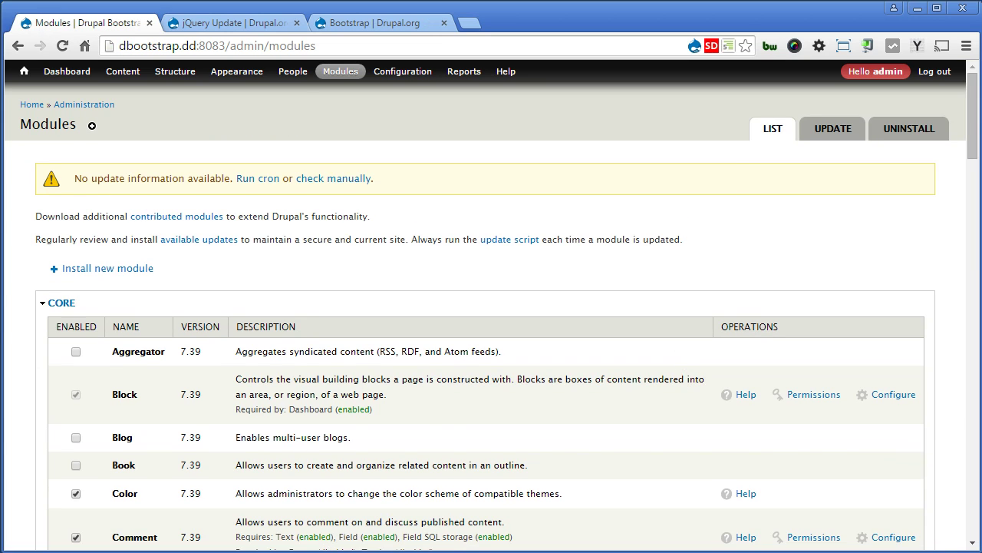
Tick jQuery Update under User Interface and save the module configuration.
{"action": "left_click_drag", "start_coordinate": [976, 141], "coordinate": [958, 522]}
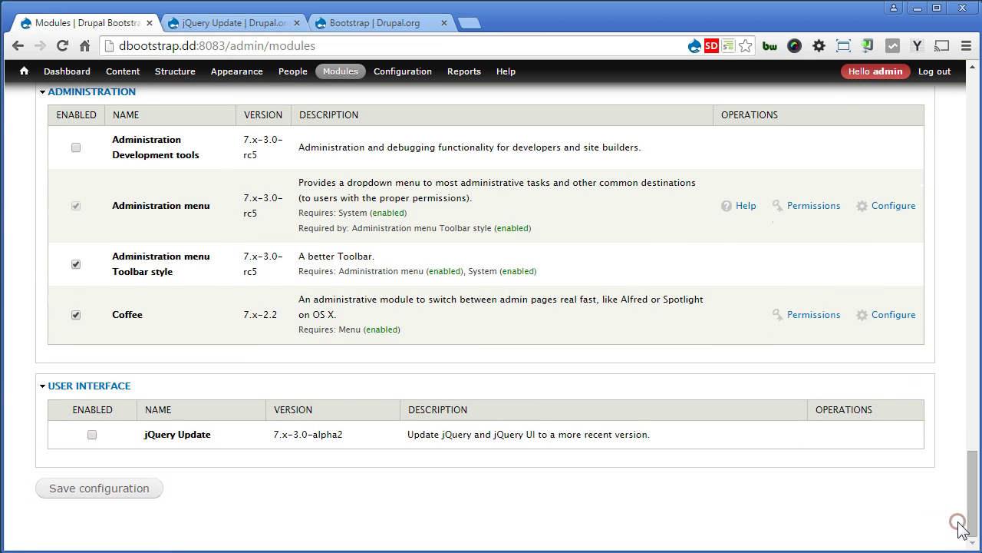
{"action": "left_click", "coordinate": [92, 435]}
{"action": "left_click", "coordinate": [127, 488]}
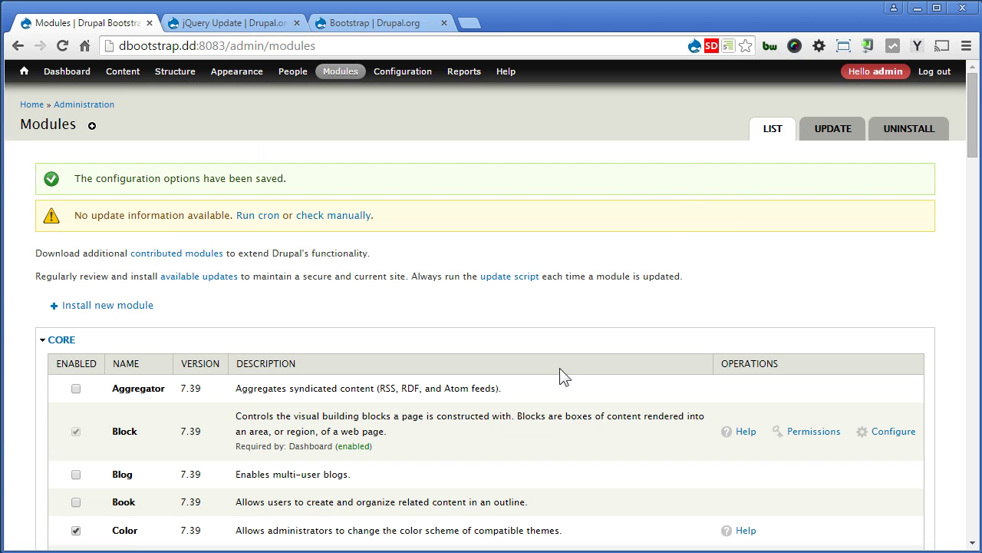
{"action": "key", "text": "alt+space"}
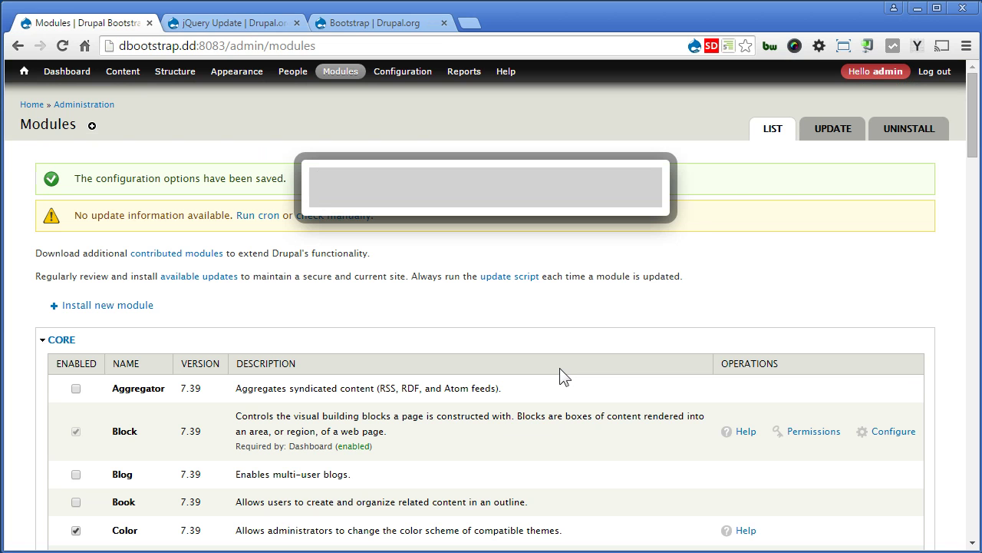
Search 'jquery' in the Coffee quick search to reach the jQuery Update settings.
{"action": "type", "text": "jquery"}
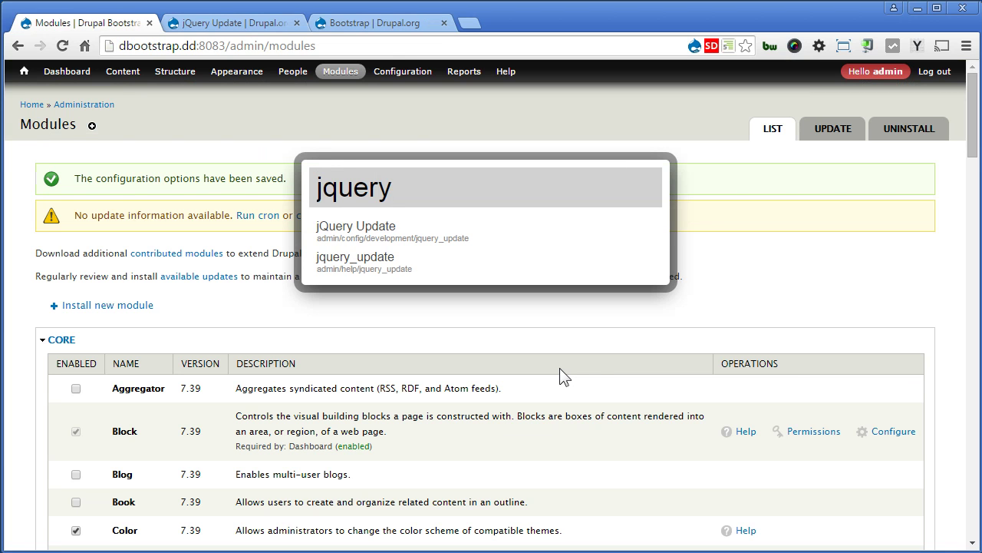
{"action": "key", "text": "Return"}
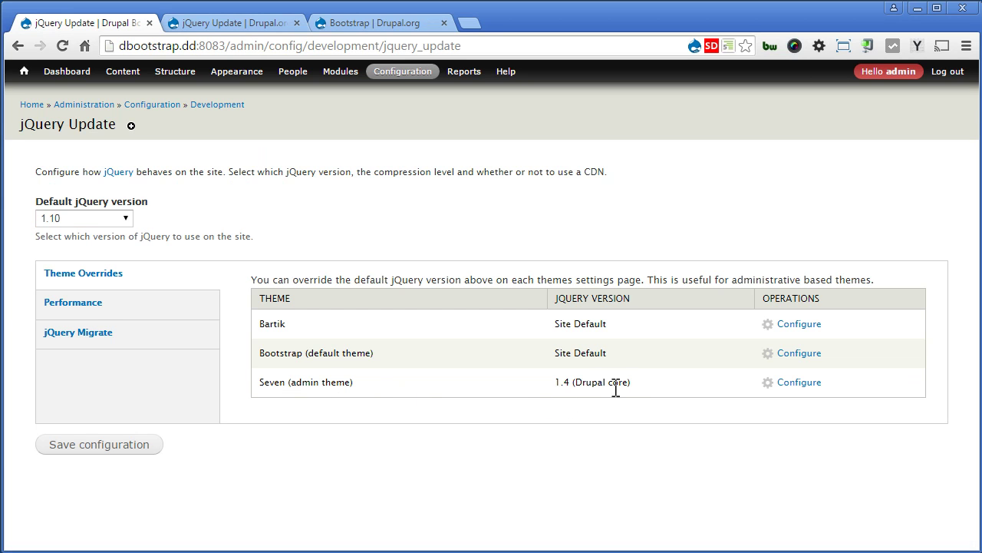
Set Seven's theme-specific jQuery version to 1.7 and save it.
{"action": "left_click", "coordinate": [802, 383]}
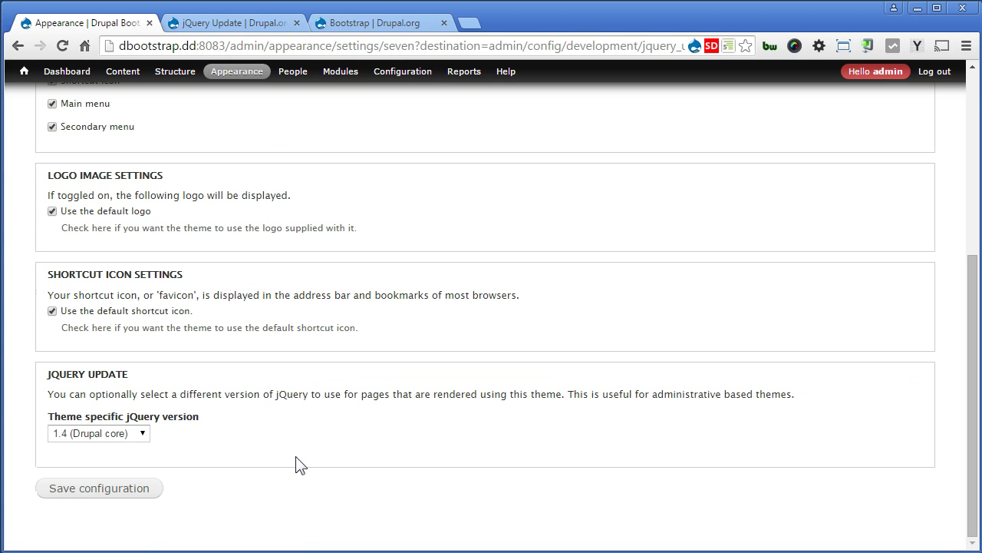
{"action": "left_click", "coordinate": [120, 433]}
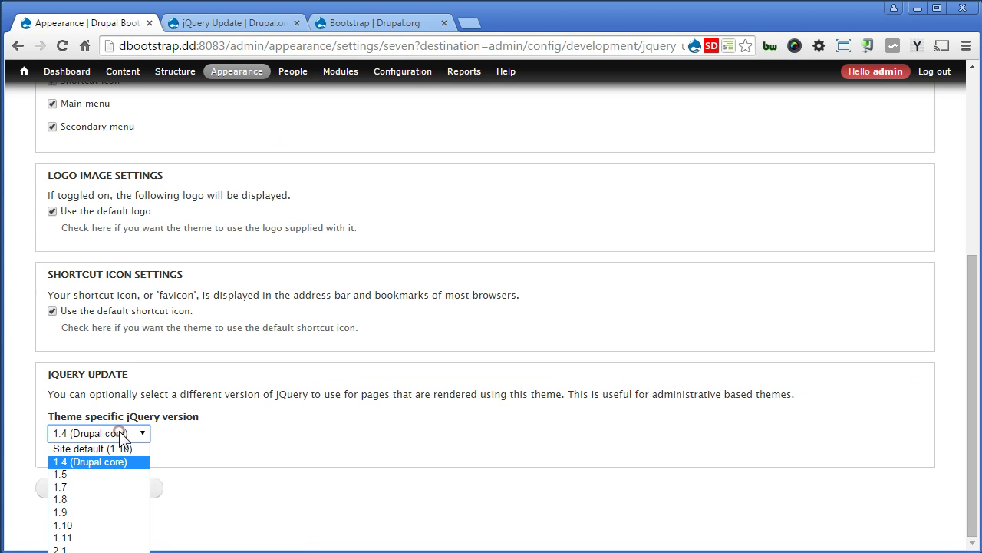
{"action": "left_click", "coordinate": [115, 487]}
{"action": "left_click", "coordinate": [127, 491]}
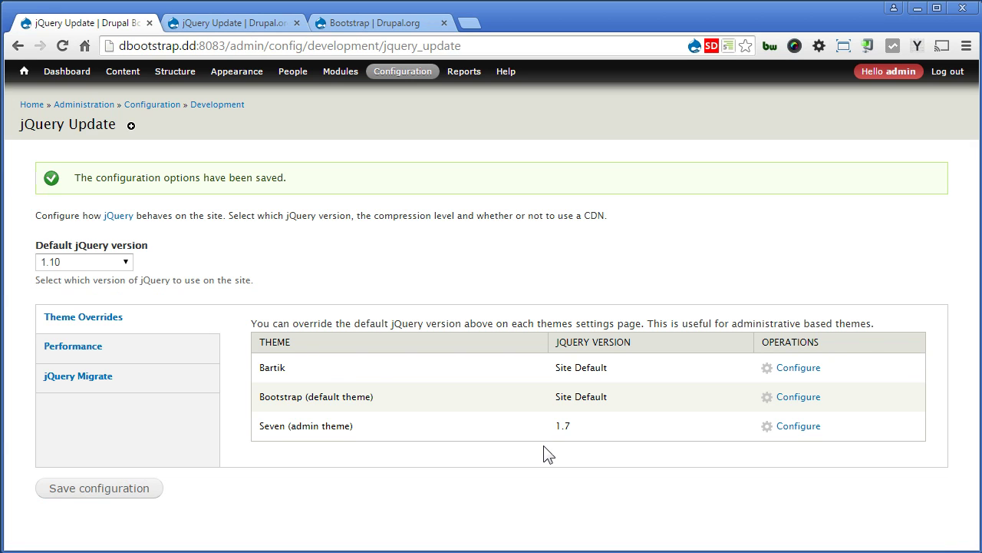
Save the jQuery Update configuration and open the Bootstrap theme settings from Appearance.
{"action": "left_click", "coordinate": [129, 488]}
{"action": "left_click", "coordinate": [245, 71]}
{"action": "left_click", "coordinate": [301, 366]}
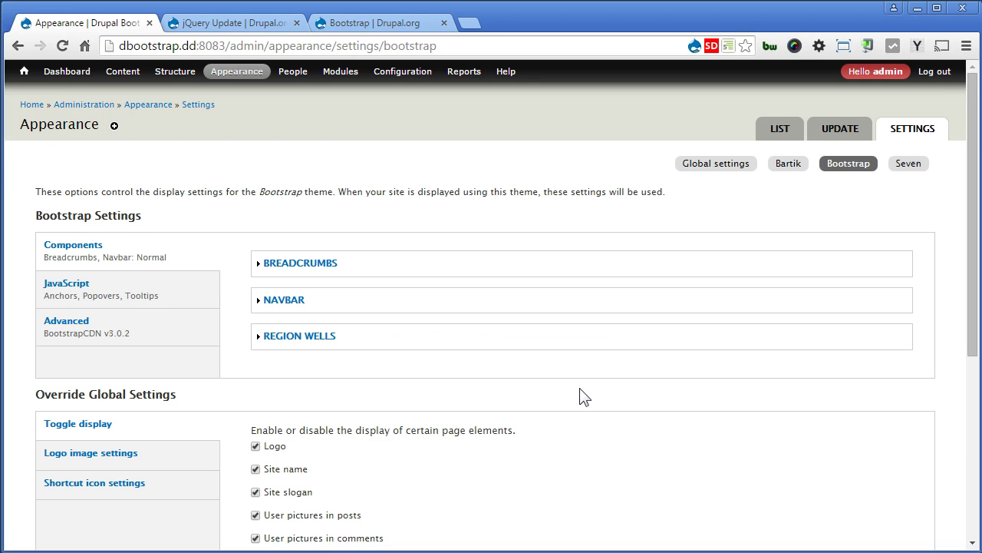
Expand the Breadcrumbs, Navbar and Region Wells fieldsets in the Bootstrap settings.
{"action": "left_click", "coordinate": [324, 267]}
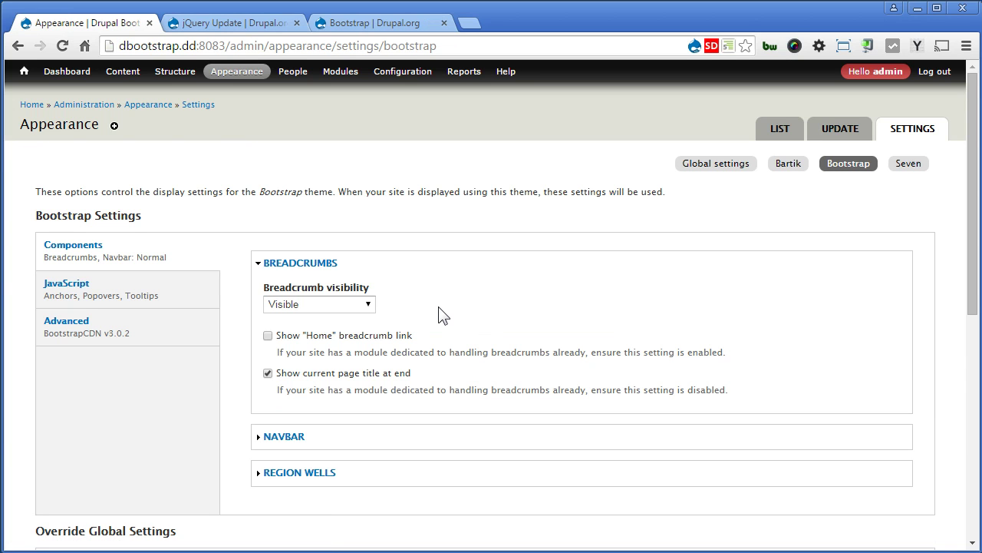
{"action": "left_click", "coordinate": [282, 436]}
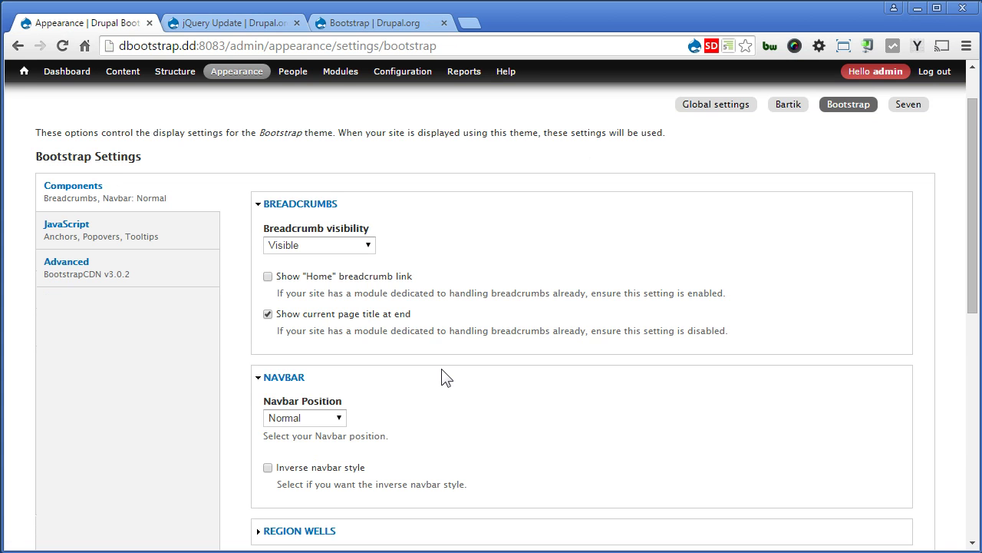
{"action": "scroll", "coordinate": [446, 376], "scroll_direction": "down", "scroll_amount": 3}
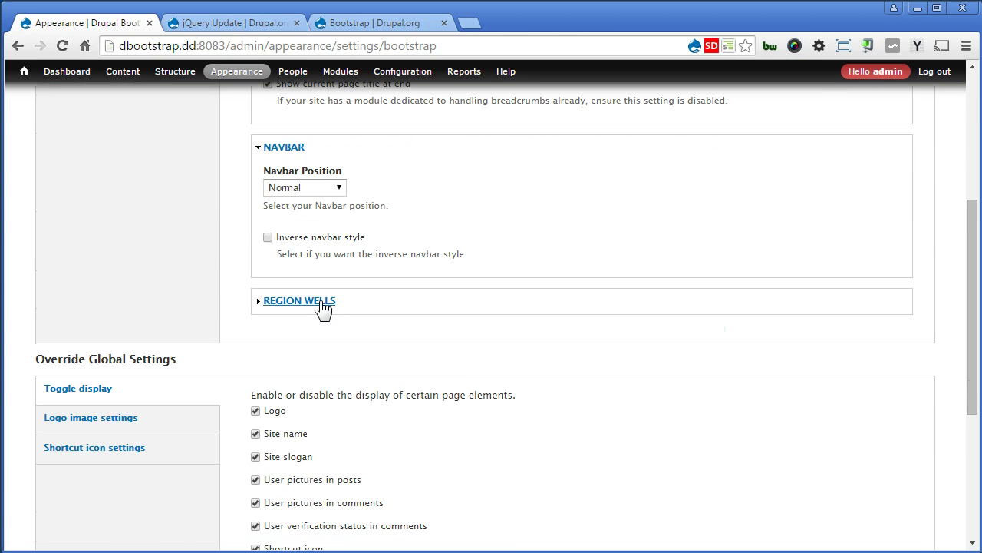
{"action": "left_click", "coordinate": [323, 302]}
{"action": "scroll", "coordinate": [513, 369], "scroll_direction": "up", "scroll_amount": 2}
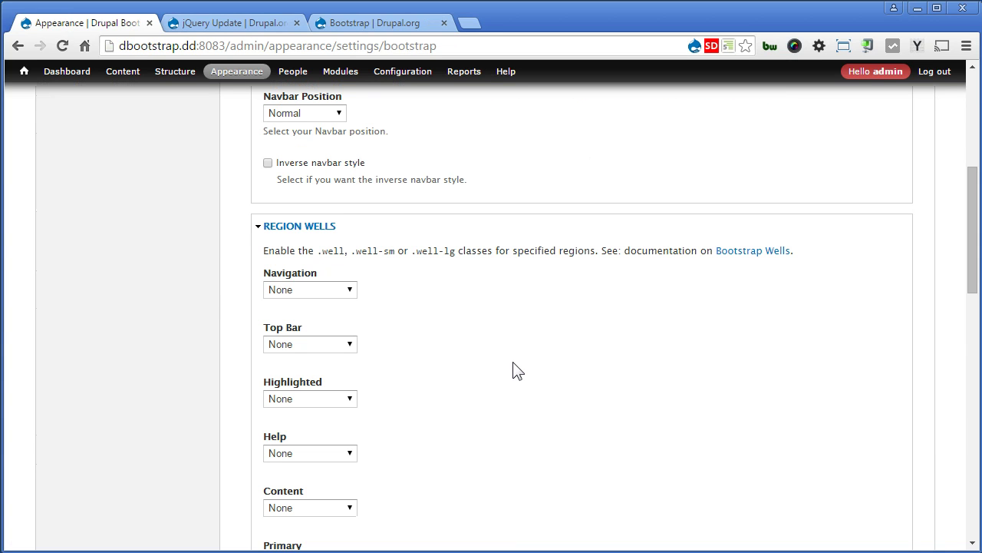
Open Bootstrap's Wells documentation in a new tab, view the examples, and return to Drupal.
{"action": "right_click", "coordinate": [739, 252]}
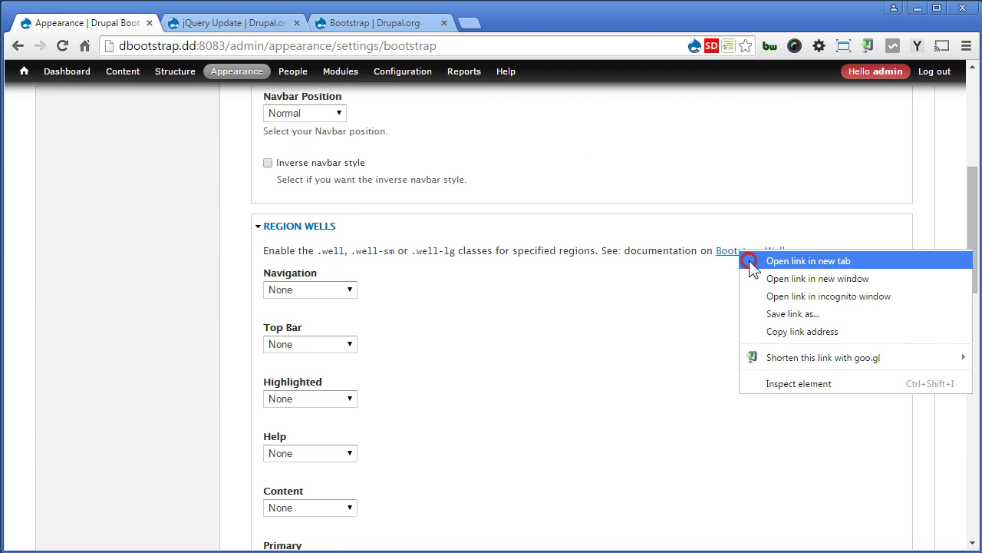
{"action": "left_click", "coordinate": [808, 261]}
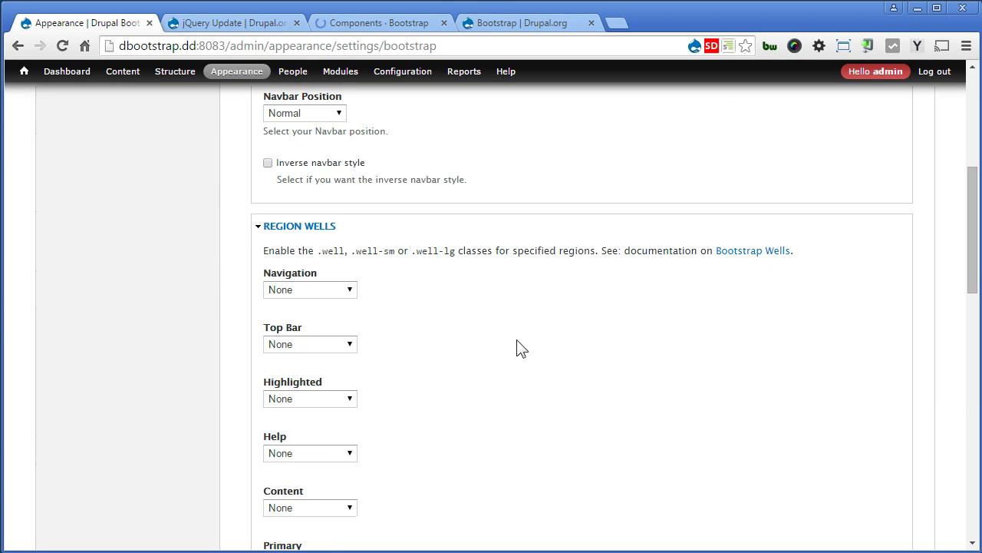
{"action": "left_click", "coordinate": [367, 23]}
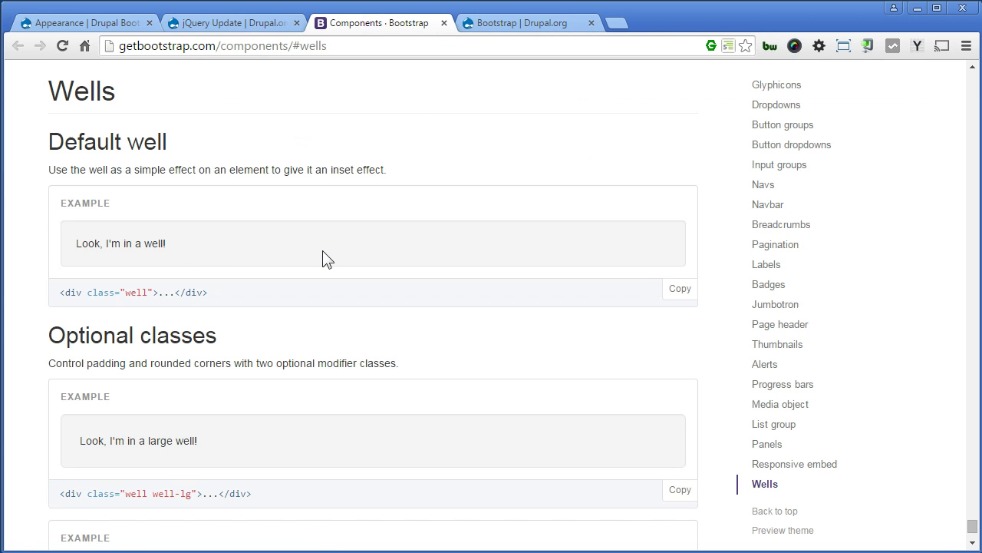
{"action": "scroll", "coordinate": [322, 259], "scroll_direction": "down", "scroll_amount": 1}
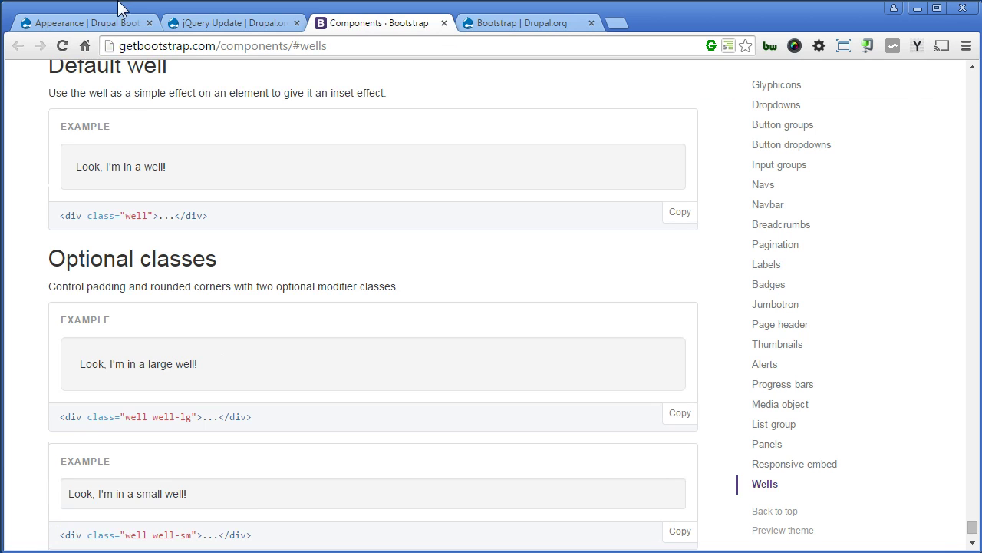
{"action": "left_click", "coordinate": [106, 21]}
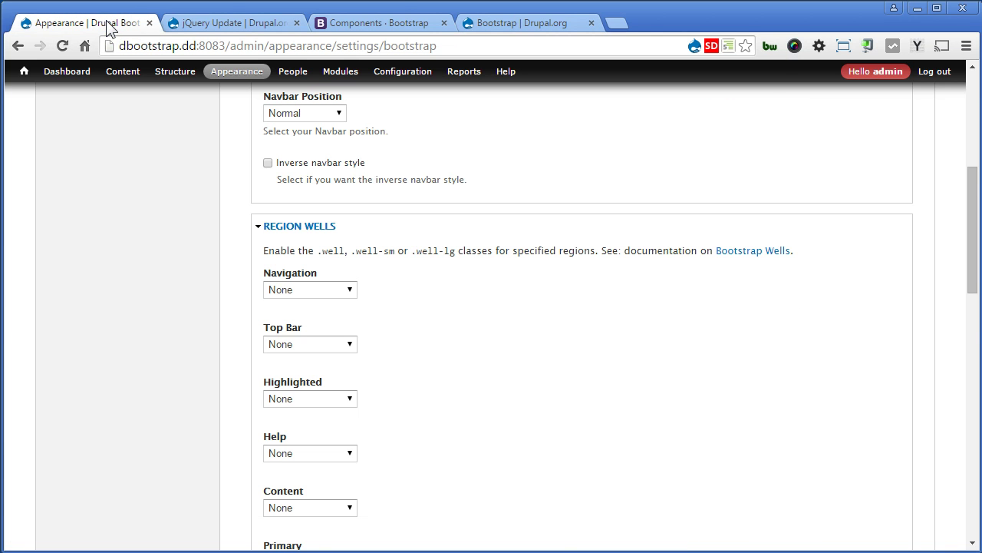
Give the Content region a large .well-lg well and save the Bootstrap theme settings.
{"action": "scroll", "coordinate": [688, 330], "scroll_direction": "down", "scroll_amount": 2}
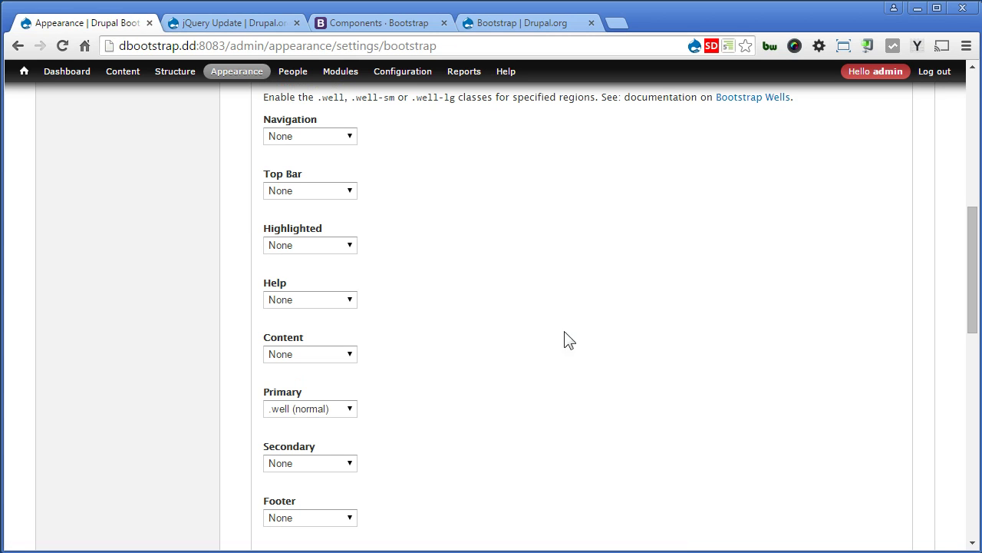
{"action": "left_click", "coordinate": [342, 354]}
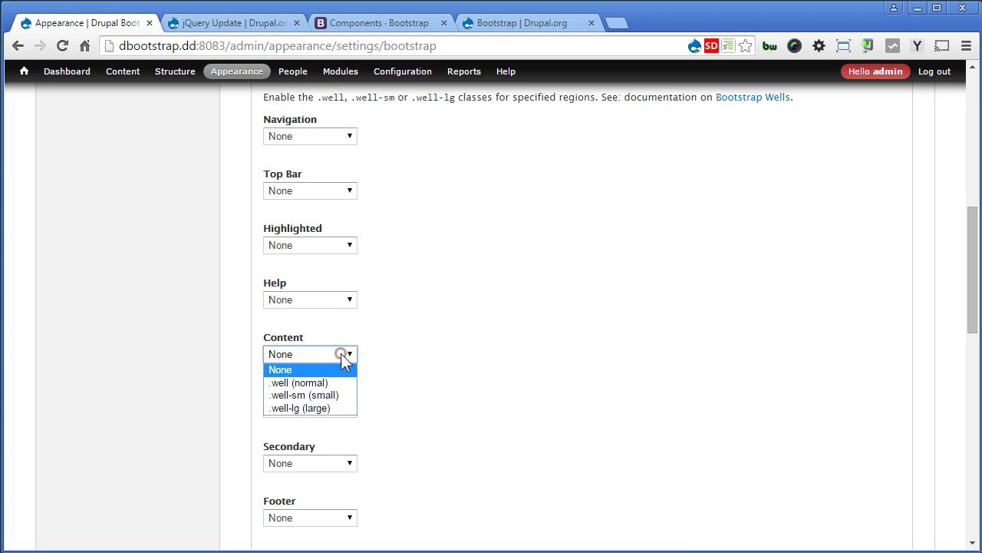
{"action": "left_click", "coordinate": [327, 407]}
{"action": "left_click", "coordinate": [464, 409]}
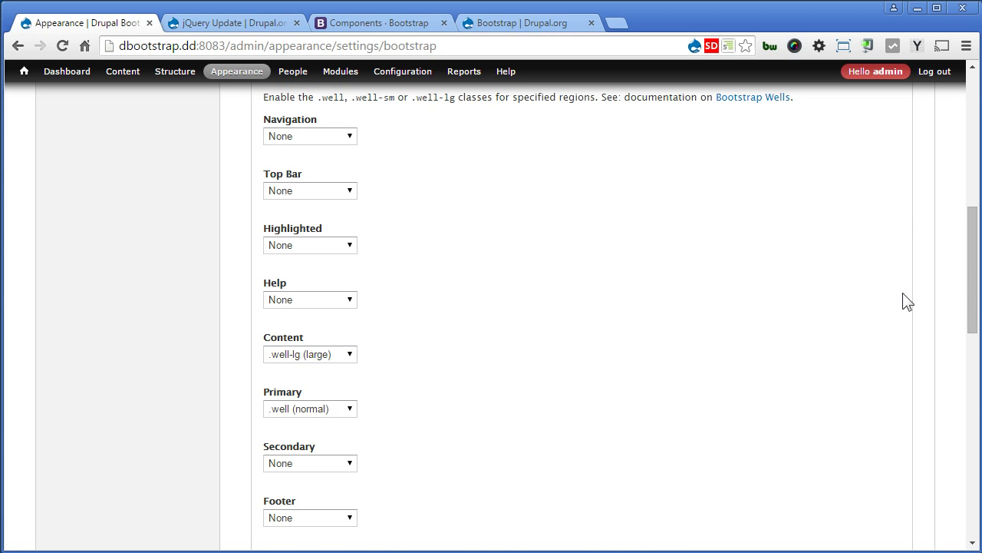
{"action": "left_click_drag", "start_coordinate": [972, 283], "coordinate": [953, 488]}
{"action": "left_click", "coordinate": [143, 498]}
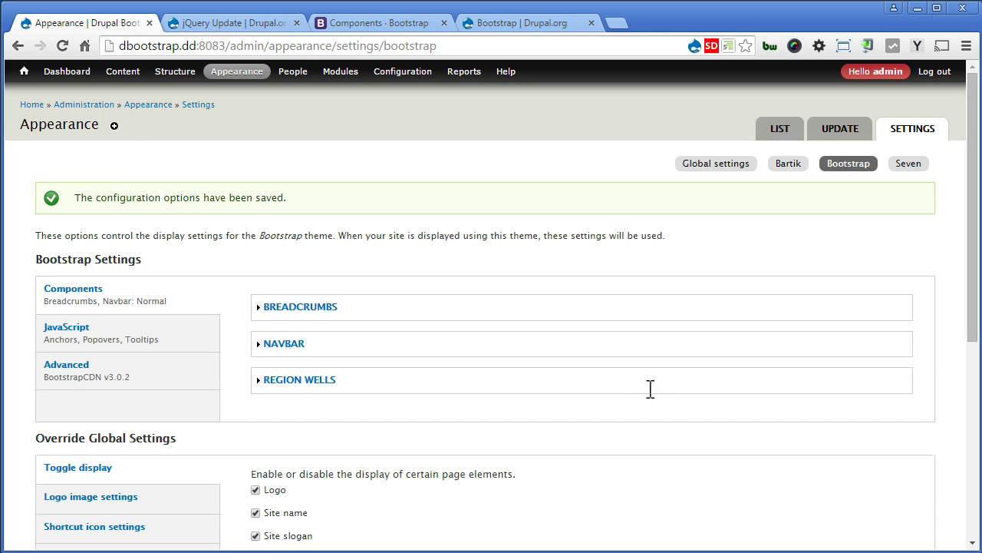
Preview the front page's sidebar and content wells, then go to the Appearance theme list.
{"action": "left_click", "coordinate": [28, 72]}
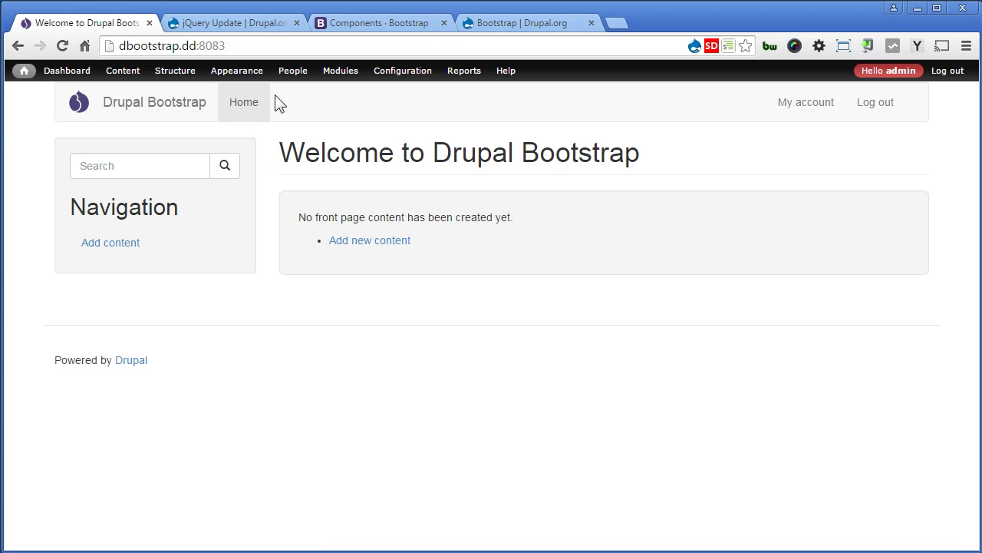
{"action": "left_click", "coordinate": [249, 68]}
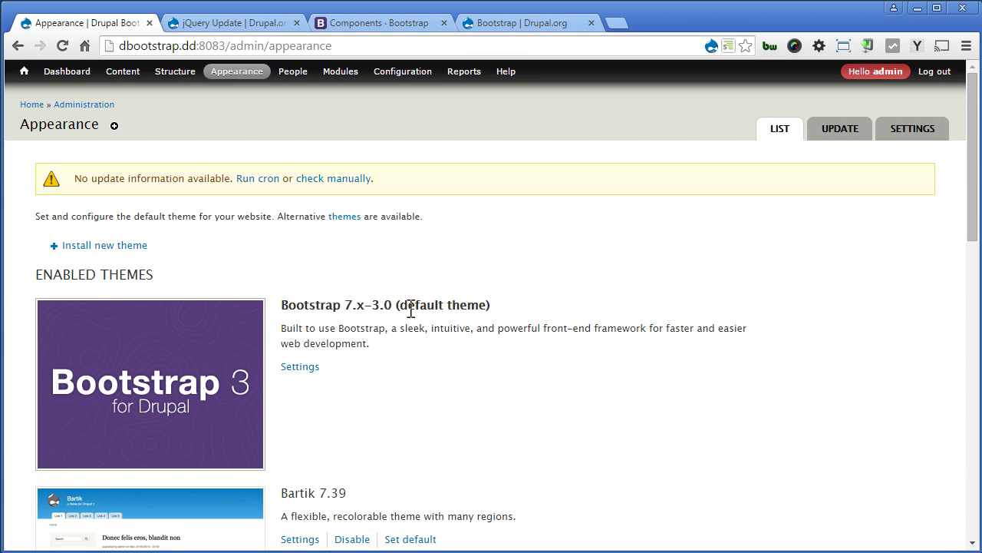
In the Bootstrap theme's JavaScript settings, toggle Anchors and Popovers and expand tooltip Options.
{"action": "left_click", "coordinate": [311, 368]}
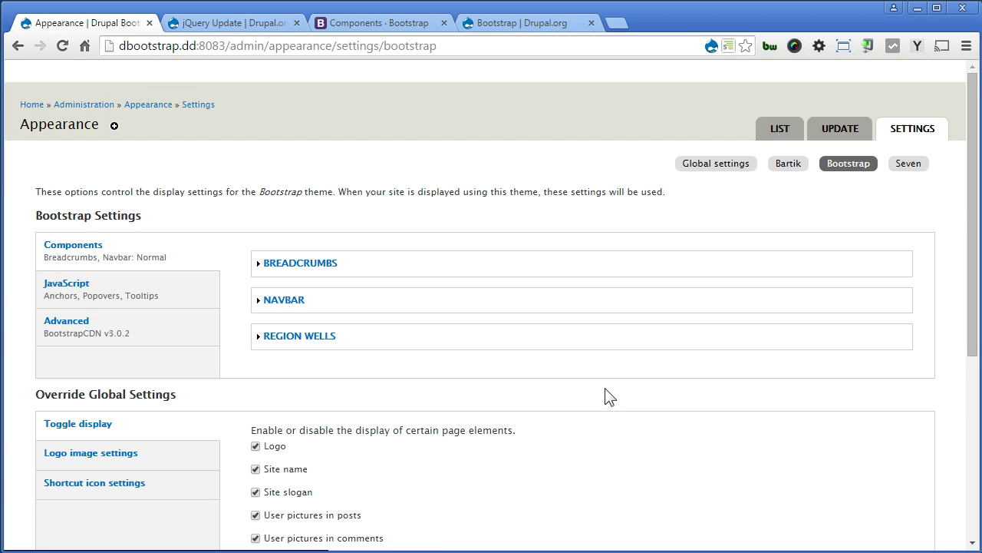
{"action": "left_click", "coordinate": [150, 294]}
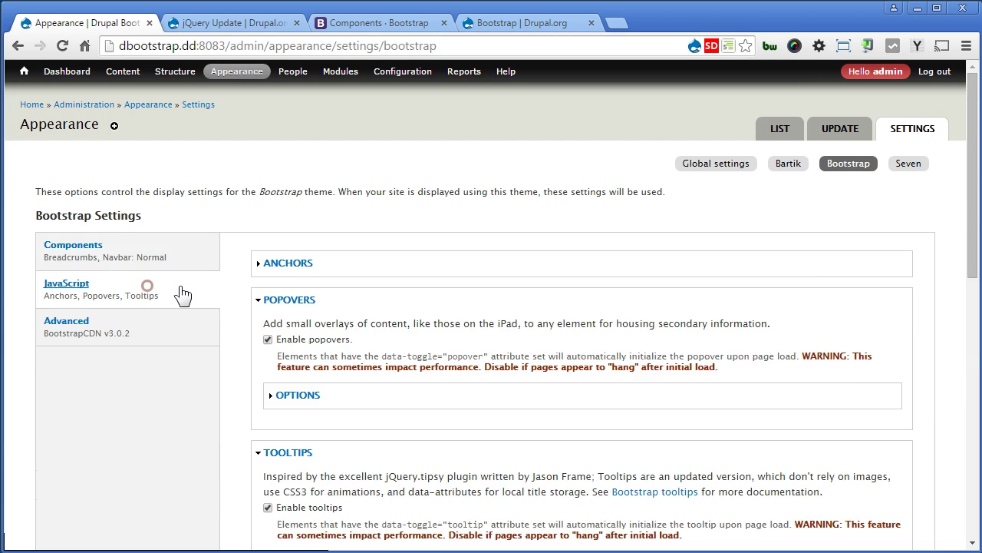
{"action": "left_click", "coordinate": [305, 264]}
{"action": "left_click", "coordinate": [306, 263]}
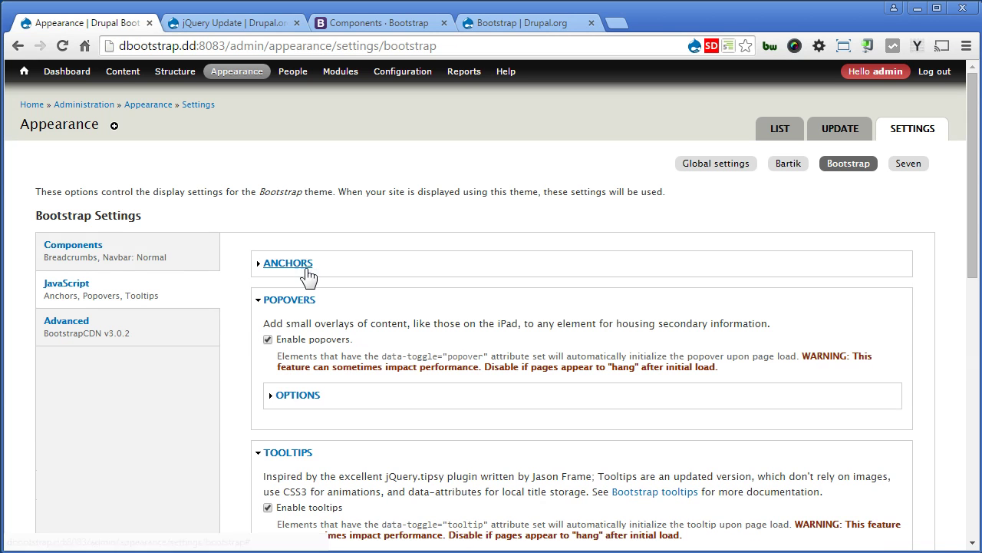
{"action": "left_click", "coordinate": [303, 301]}
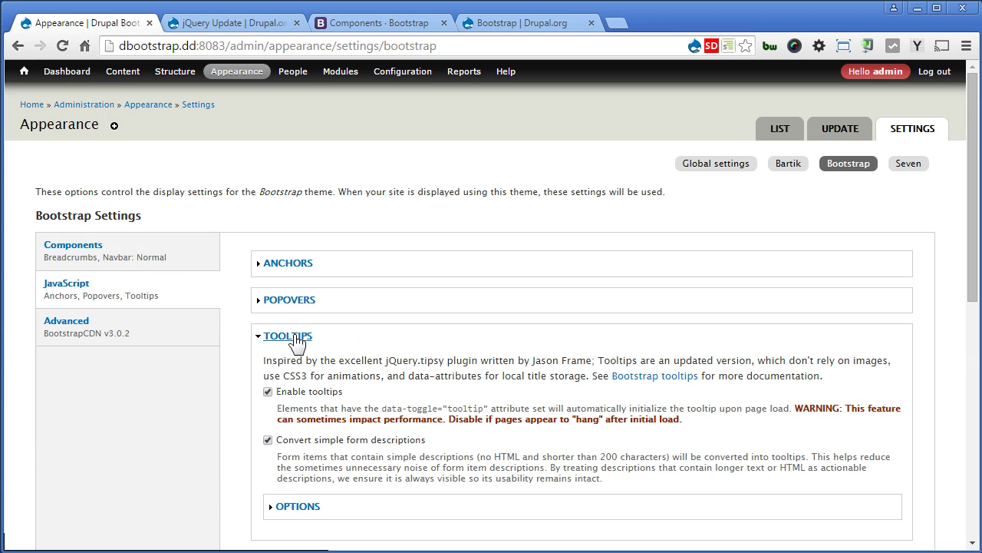
{"action": "scroll", "coordinate": [505, 395], "scroll_direction": "down", "scroll_amount": 2}
{"action": "left_click", "coordinate": [296, 352]}
Review the tooltip options, then bring up the Advanced settings section.
{"action": "scroll", "coordinate": [443, 341], "scroll_direction": "down", "scroll_amount": 4}
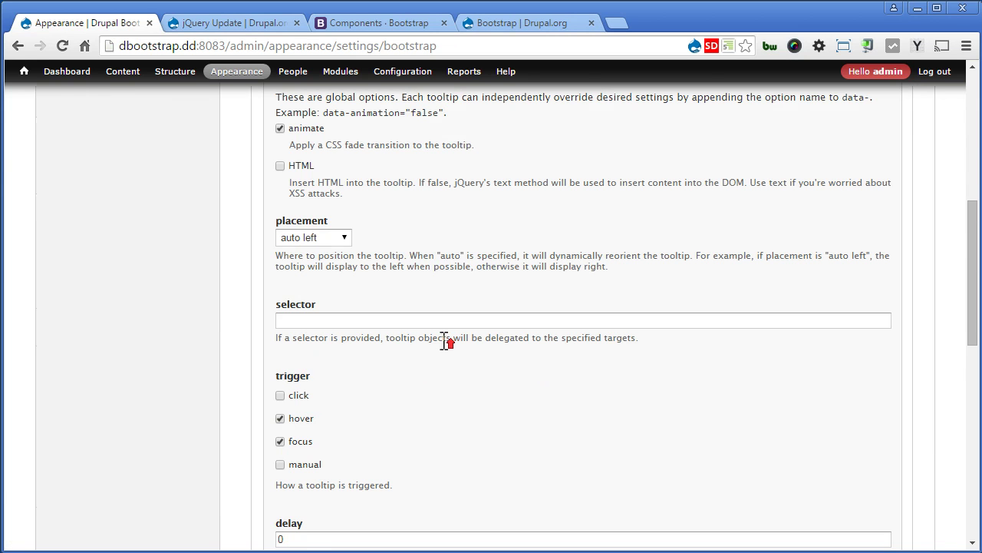
{"action": "scroll", "coordinate": [443, 341], "scroll_direction": "up", "scroll_amount": 3}
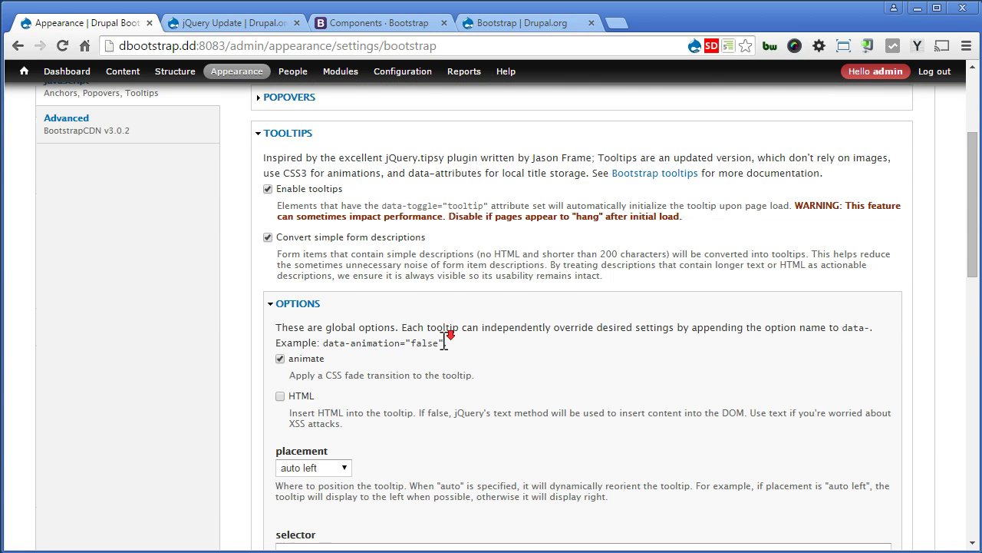
{"action": "scroll", "coordinate": [444, 342], "scroll_direction": "down", "scroll_amount": 2}
{"action": "scroll", "coordinate": [495, 366], "scroll_direction": "down", "scroll_amount": 3}
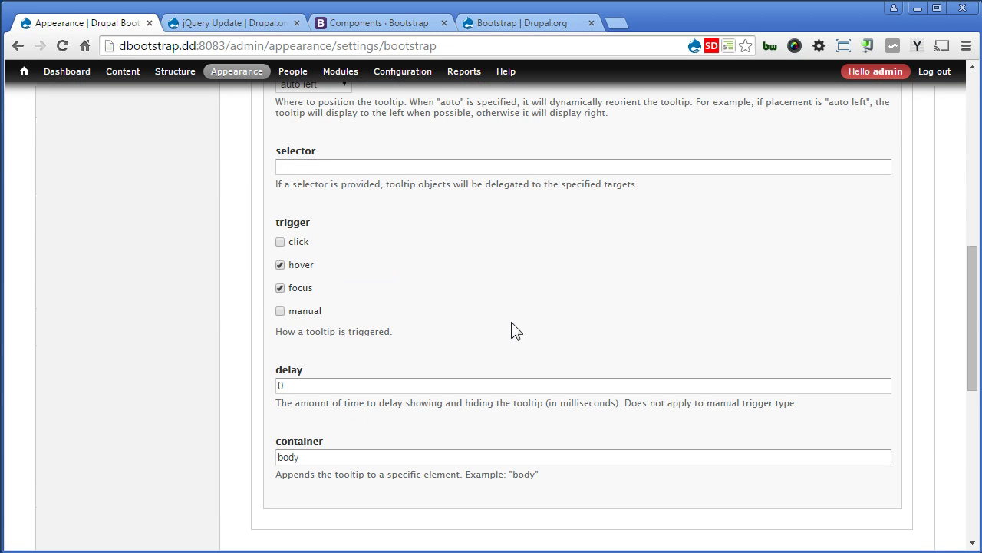
{"action": "left_click_drag", "start_coordinate": [973, 314], "coordinate": [969, 135]}
{"action": "left_click", "coordinate": [136, 333]}
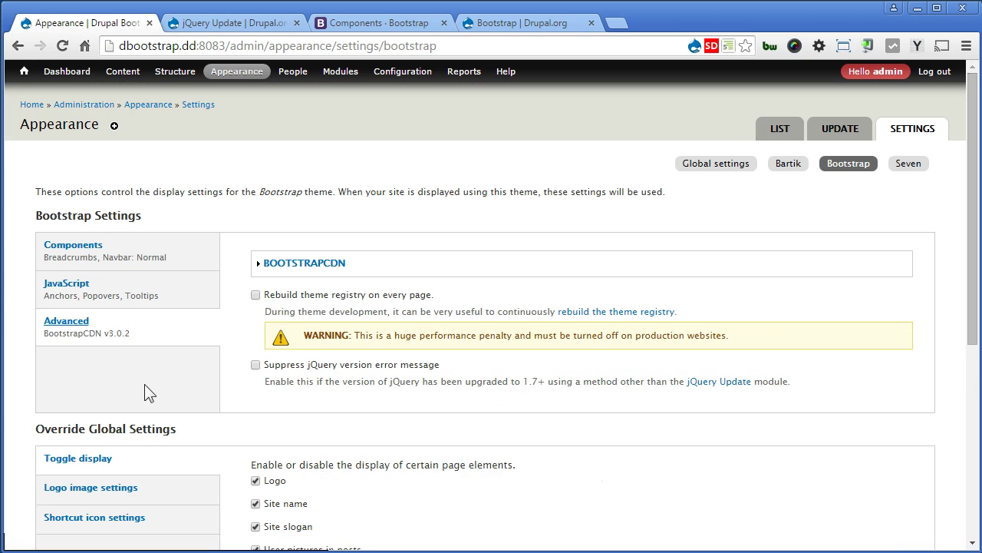
Expand BootstrapCDN and check the version list, keeping version 3.0.2.
{"action": "left_click", "coordinate": [323, 264]}
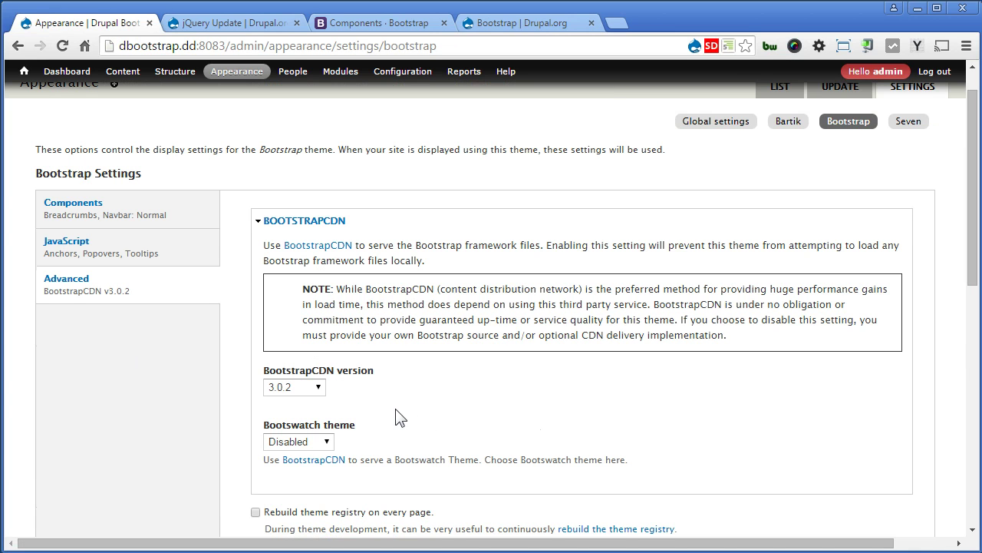
{"action": "left_click", "coordinate": [315, 390]}
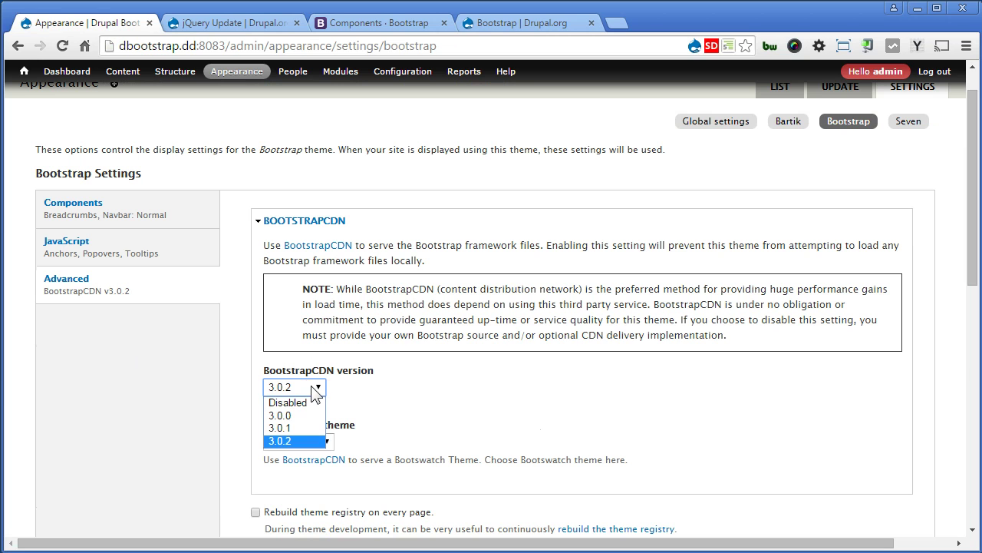
{"action": "left_click", "coordinate": [412, 398]}
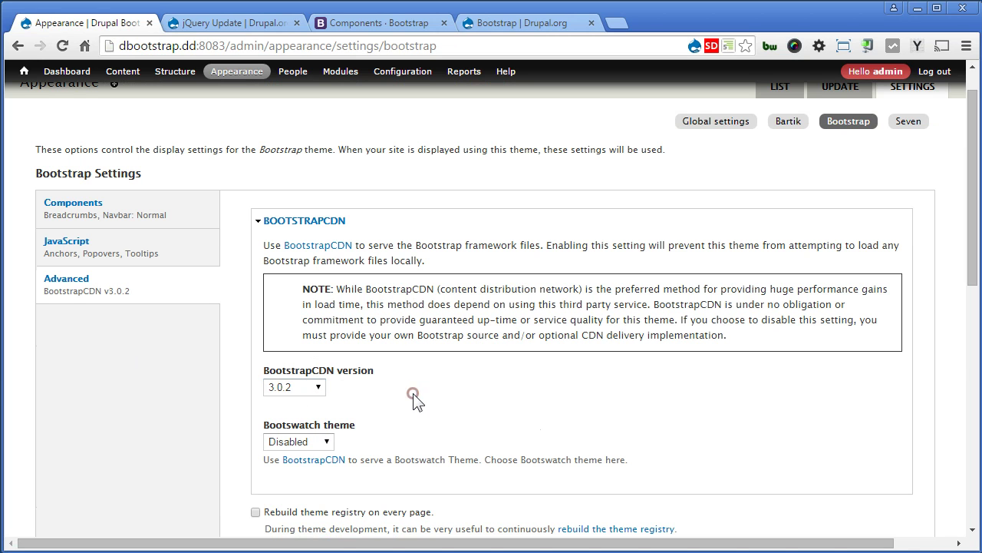
Try the Cosmo Bootswatch theme, then change it to Cerulean and view the blue preview.
{"action": "left_click", "coordinate": [327, 443]}
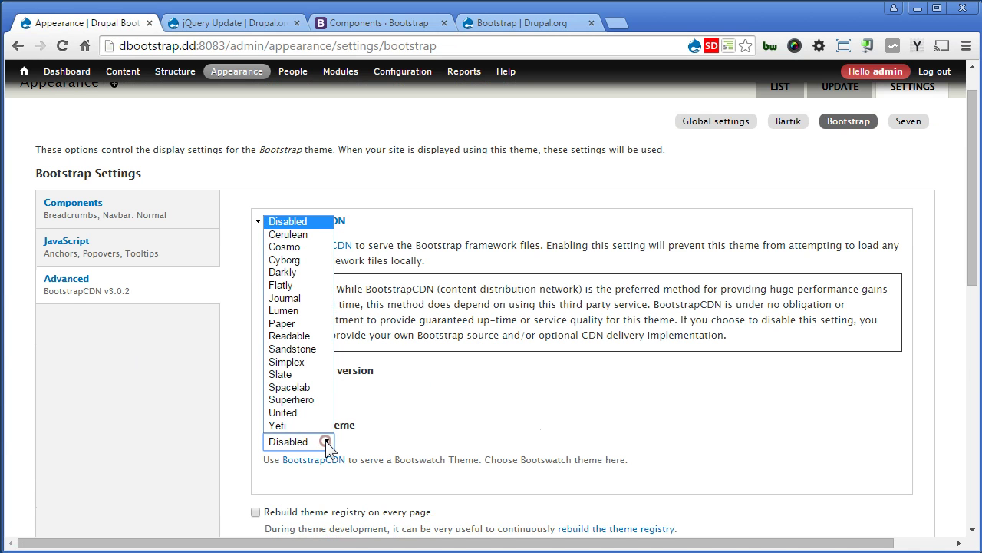
{"action": "left_click", "coordinate": [286, 247]}
{"action": "scroll", "coordinate": [585, 409], "scroll_direction": "down", "scroll_amount": 3}
{"action": "left_click_drag", "start_coordinate": [969, 265], "coordinate": [975, 342]}
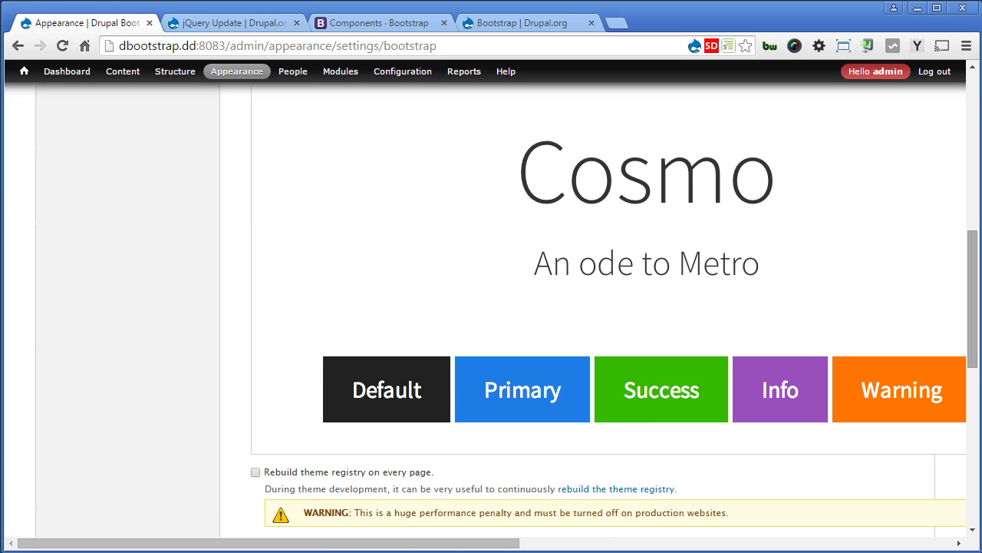
{"action": "left_click_drag", "start_coordinate": [973, 346], "coordinate": [971, 264]}
{"action": "left_click", "coordinate": [275, 221]}
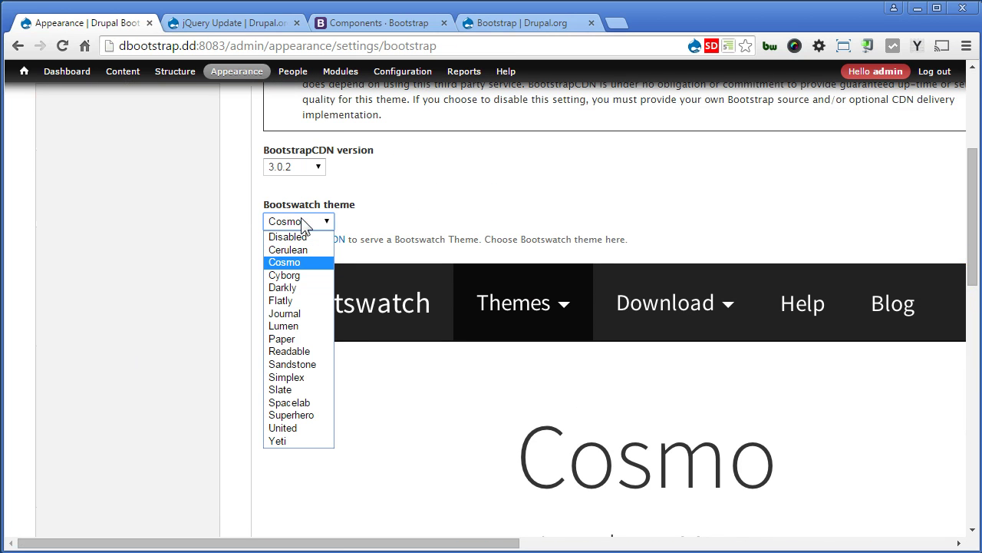
{"action": "left_click", "coordinate": [305, 249]}
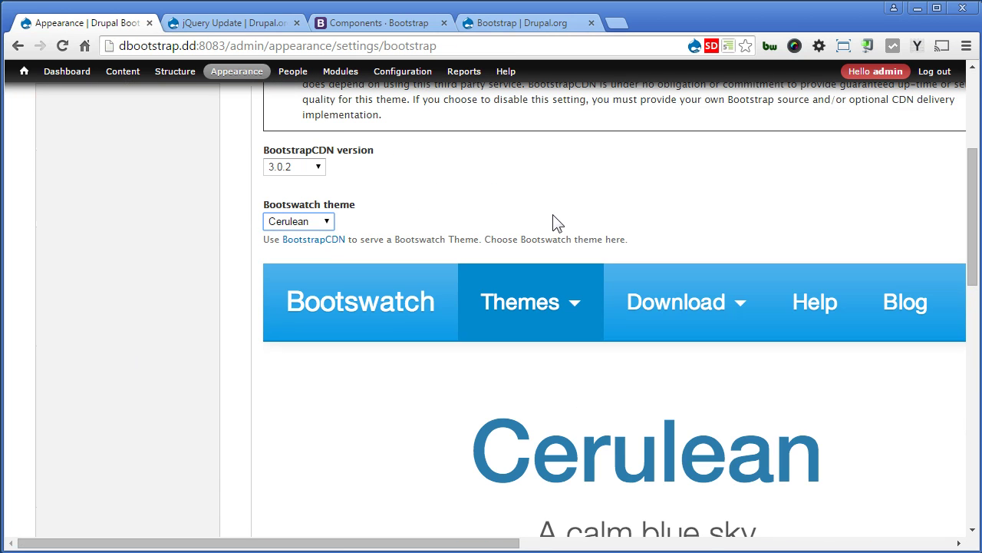
{"action": "left_click_drag", "start_coordinate": [972, 221], "coordinate": [947, 509]}
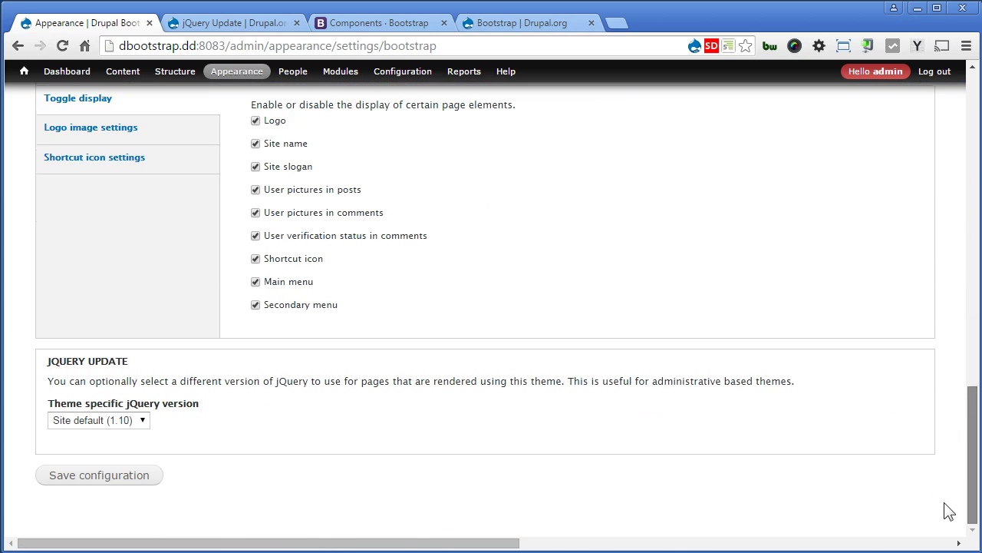
Save the Cerulean configuration and view the front page with its blue navbar.
{"action": "left_click", "coordinate": [129, 478]}
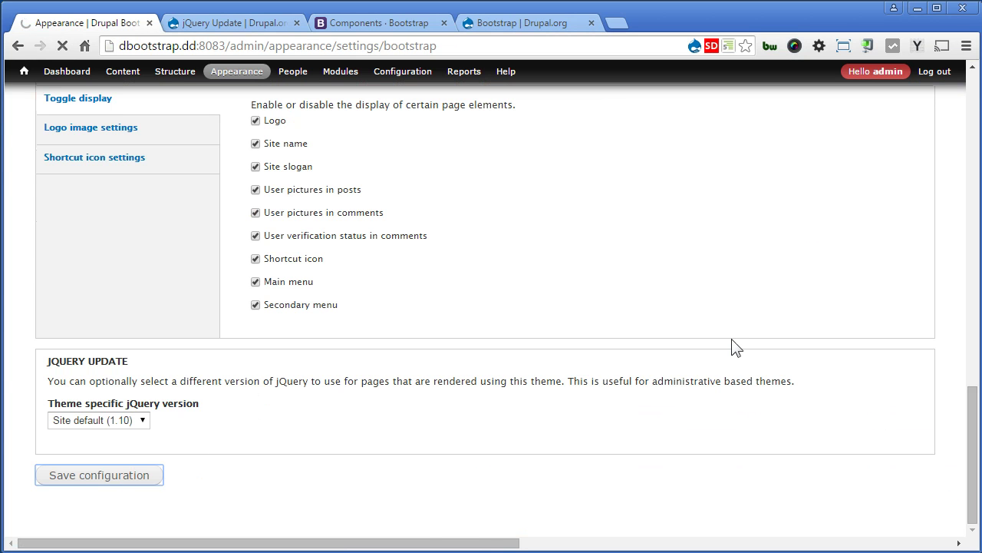
{"action": "left_click", "coordinate": [24, 71]}
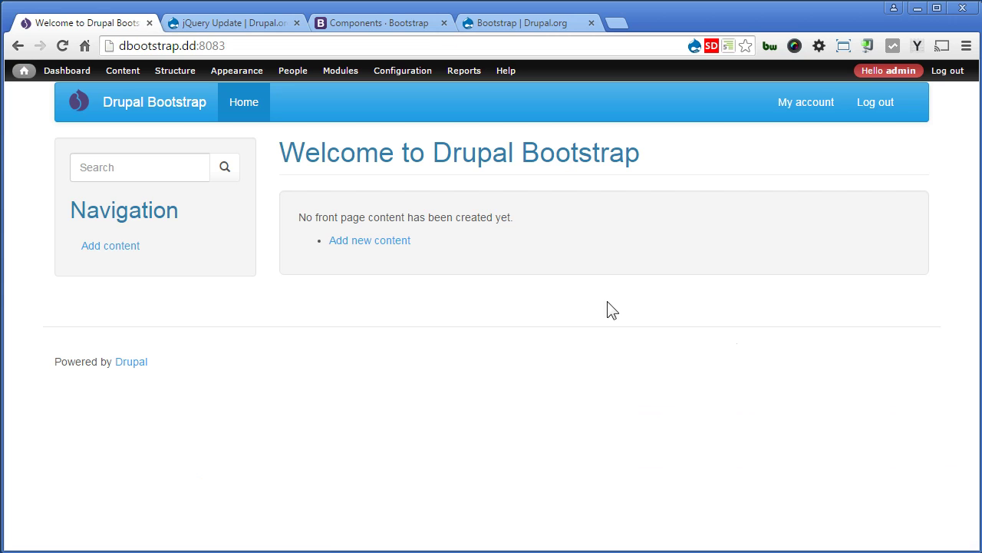